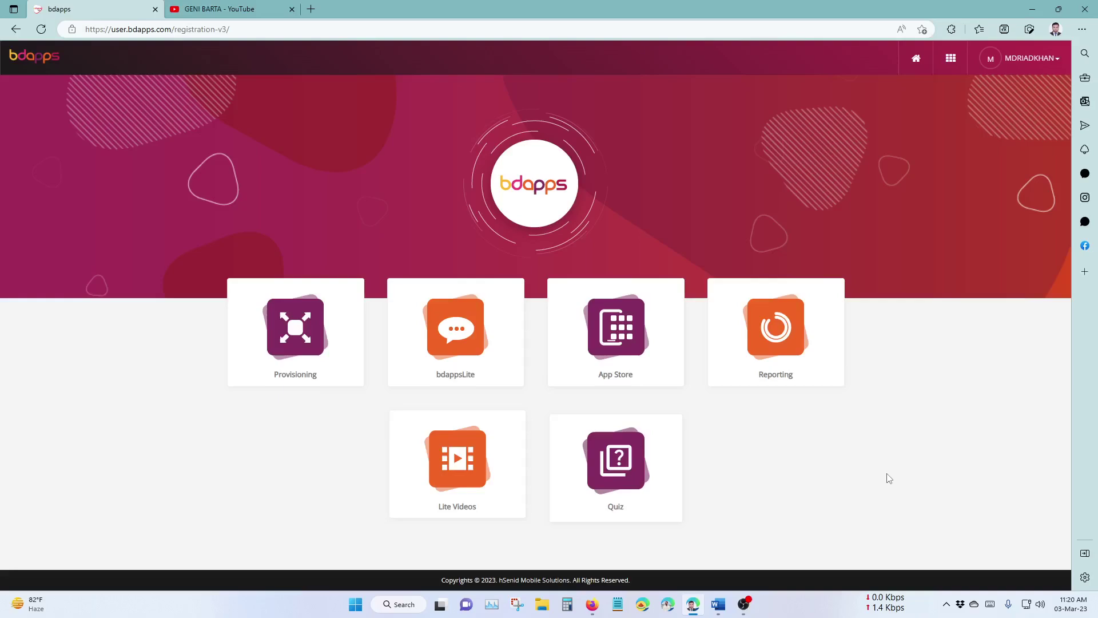
Open the Provisioning section, filter the applications to the Pro type, and check the 23LVS app's operator status
{"action": "left_click", "coordinate": [294, 346]}
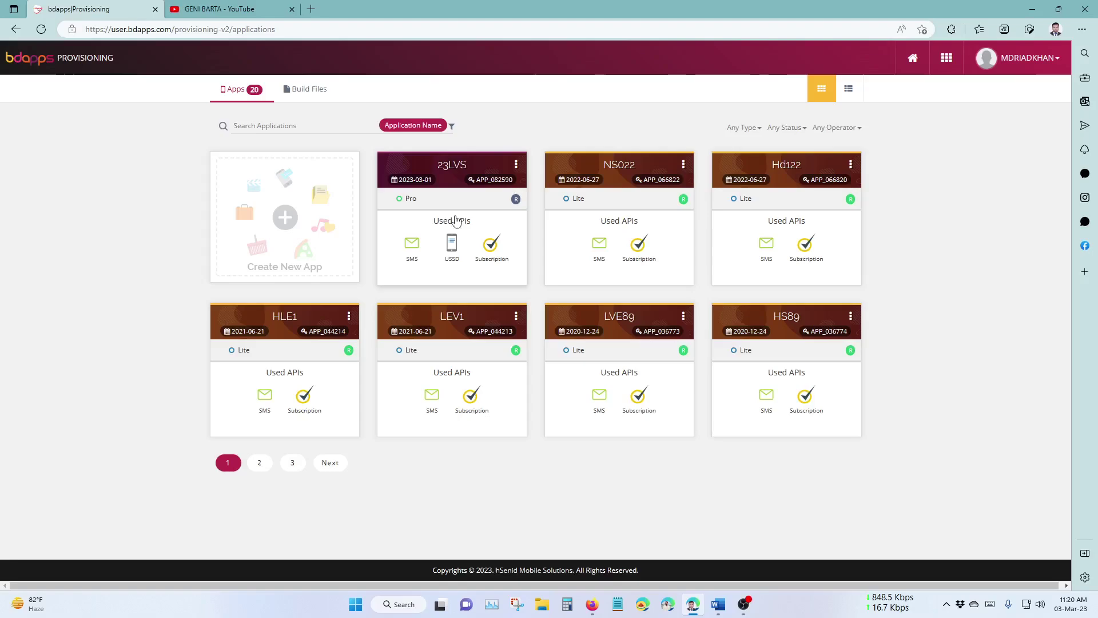
{"action": "left_click", "coordinate": [747, 129]}
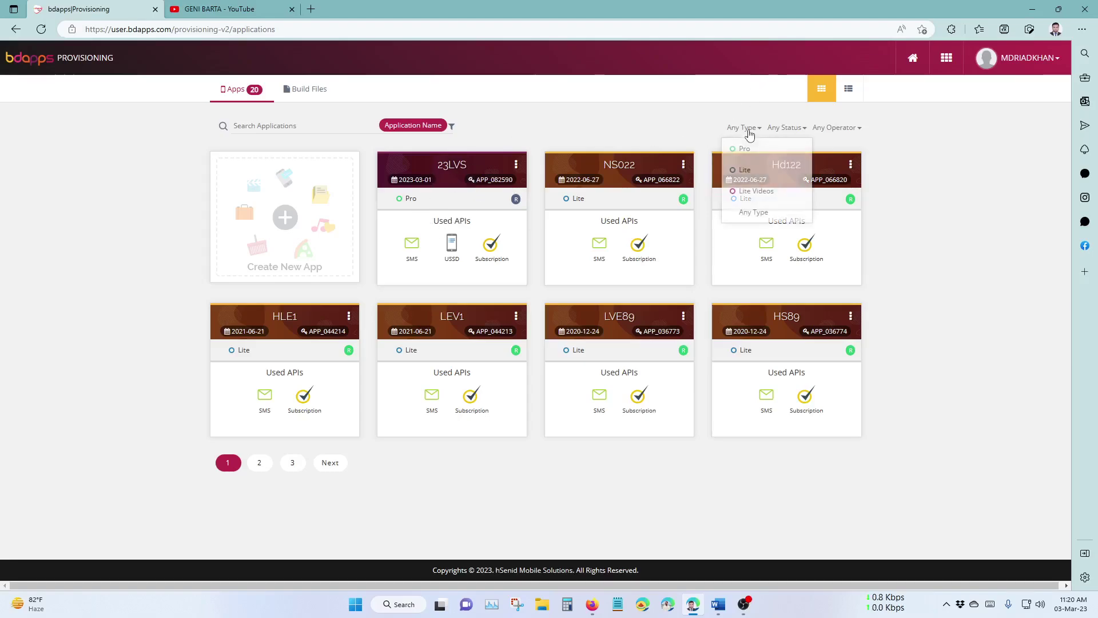
{"action": "left_click", "coordinate": [743, 147]}
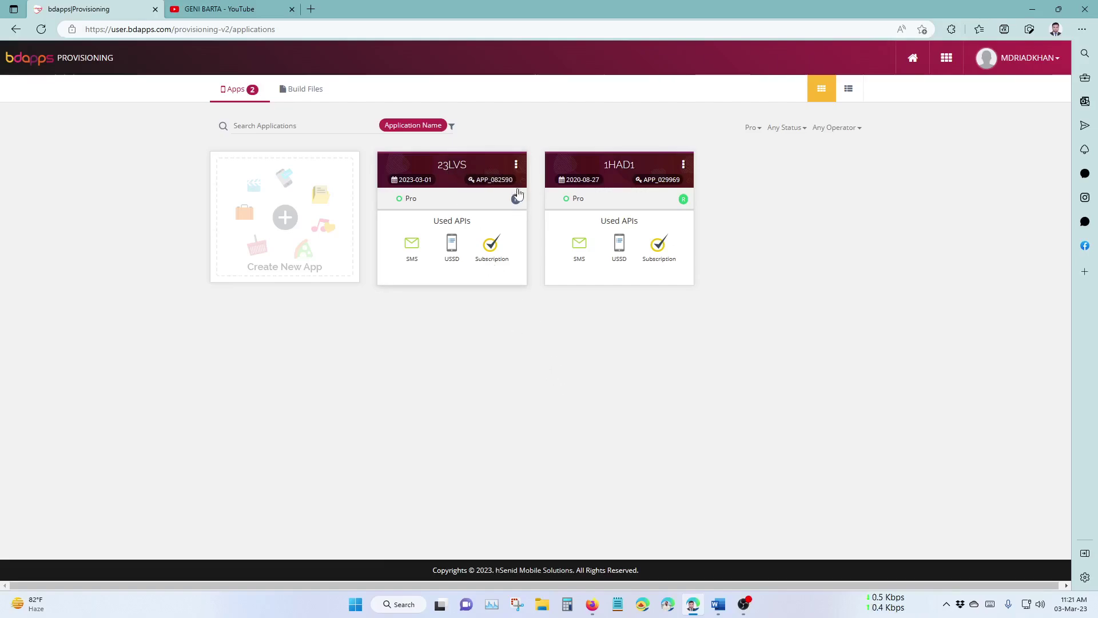
{"action": "mouse_move", "coordinate": [517, 202]}
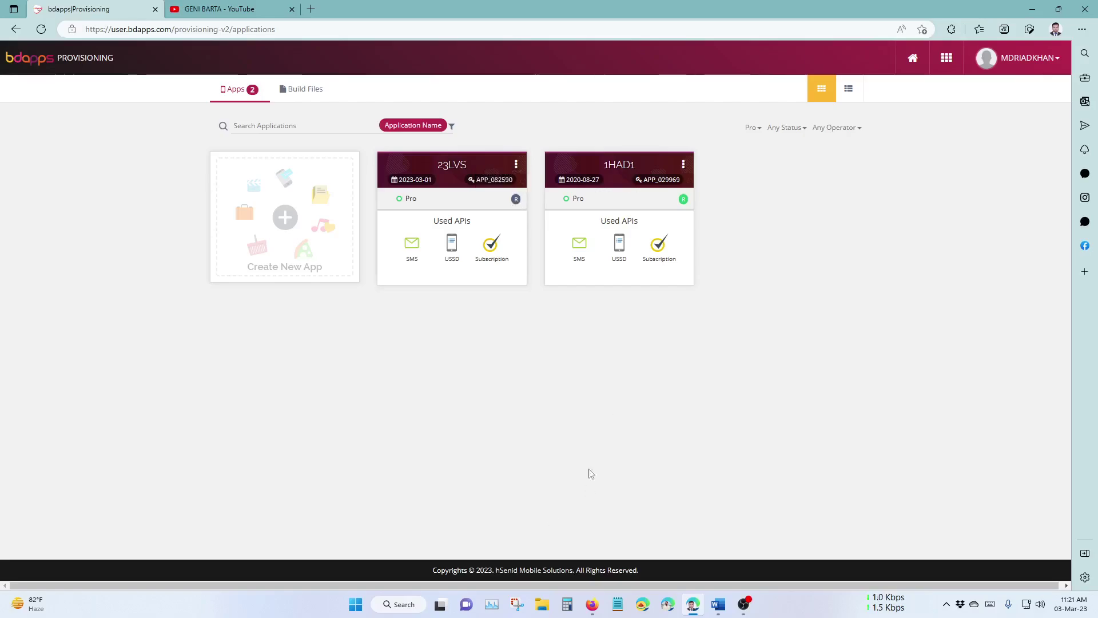
Open the Pro app creation video from the GENI BARTA channel's bdapps 2023 playlist, and return to the Provisioning page
{"action": "left_click", "coordinate": [218, 7]}
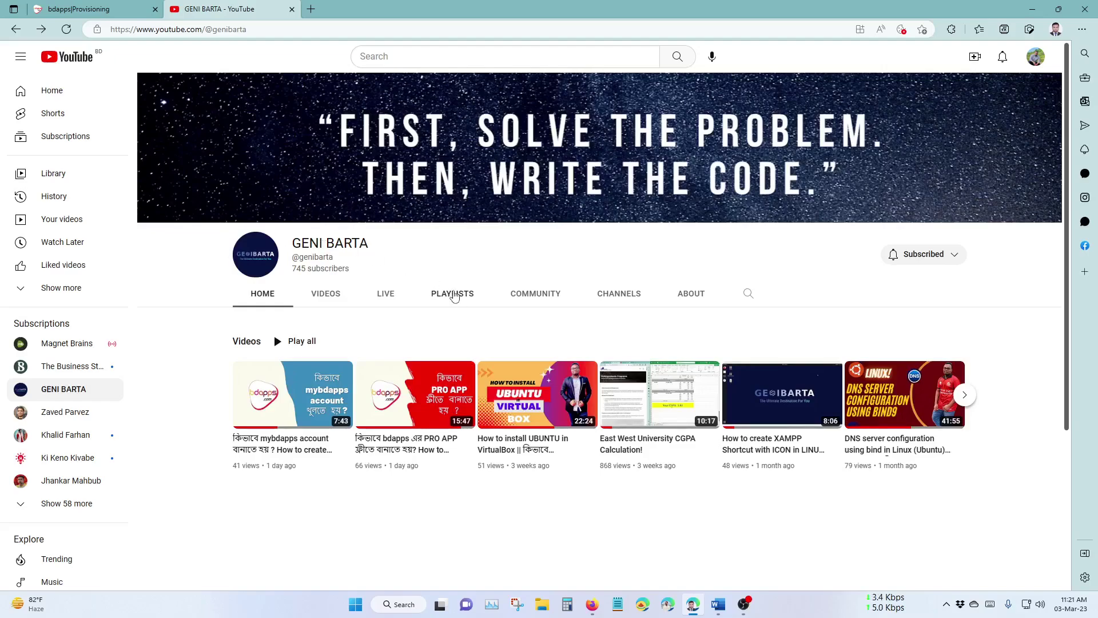
{"action": "left_click", "coordinate": [455, 296]}
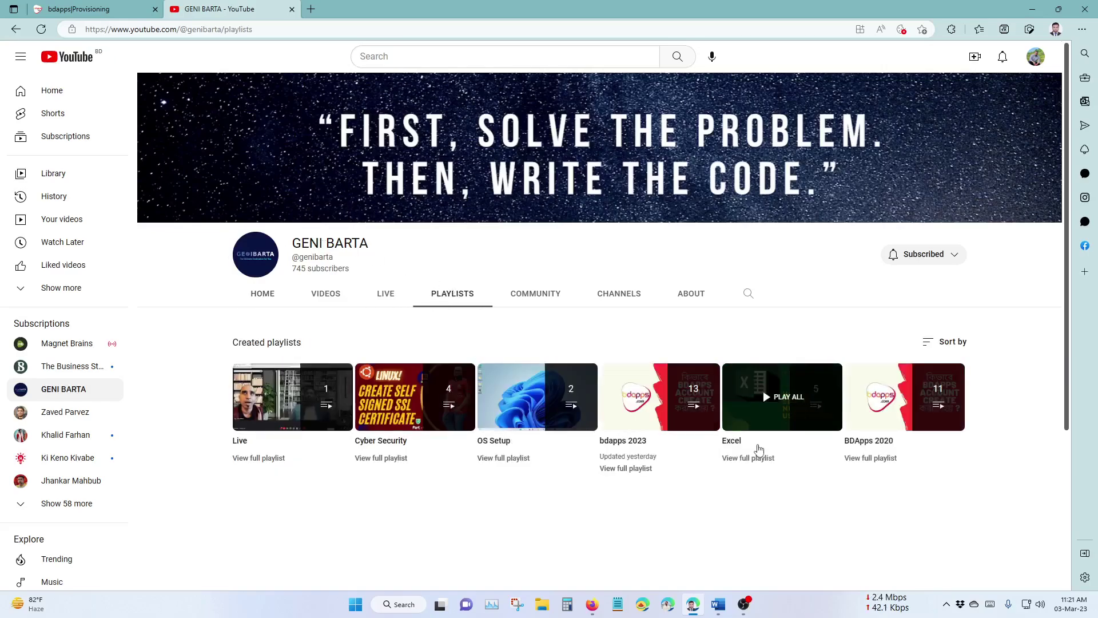
{"action": "left_click", "coordinate": [655, 419]}
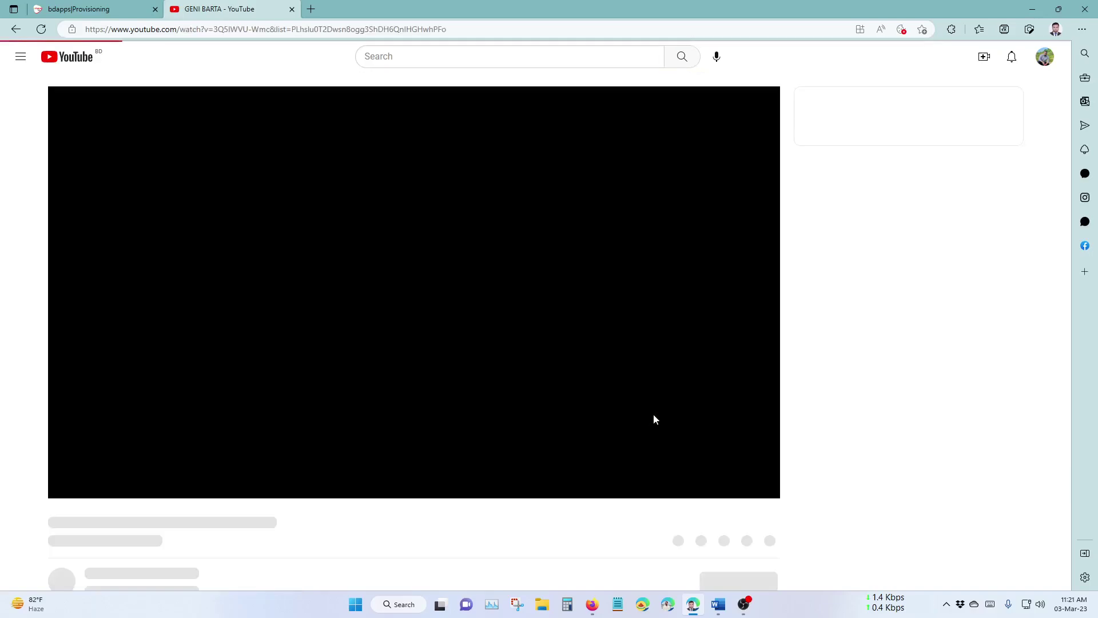
{"action": "scroll", "coordinate": [875, 418], "scroll_direction": "down", "scroll_amount": 4}
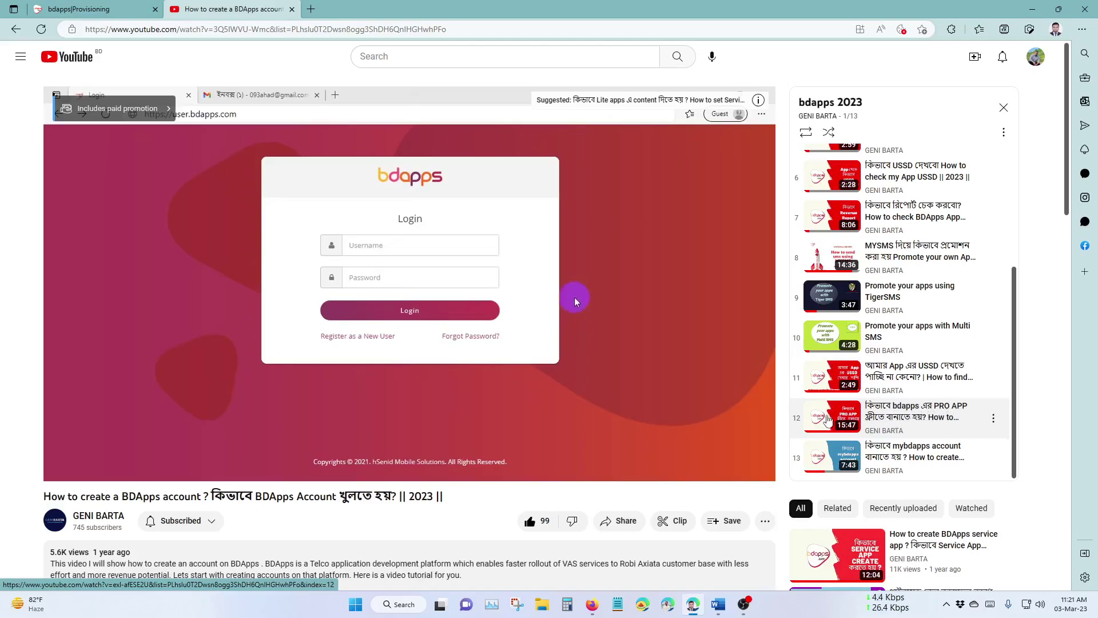
{"action": "left_click", "coordinate": [827, 419]}
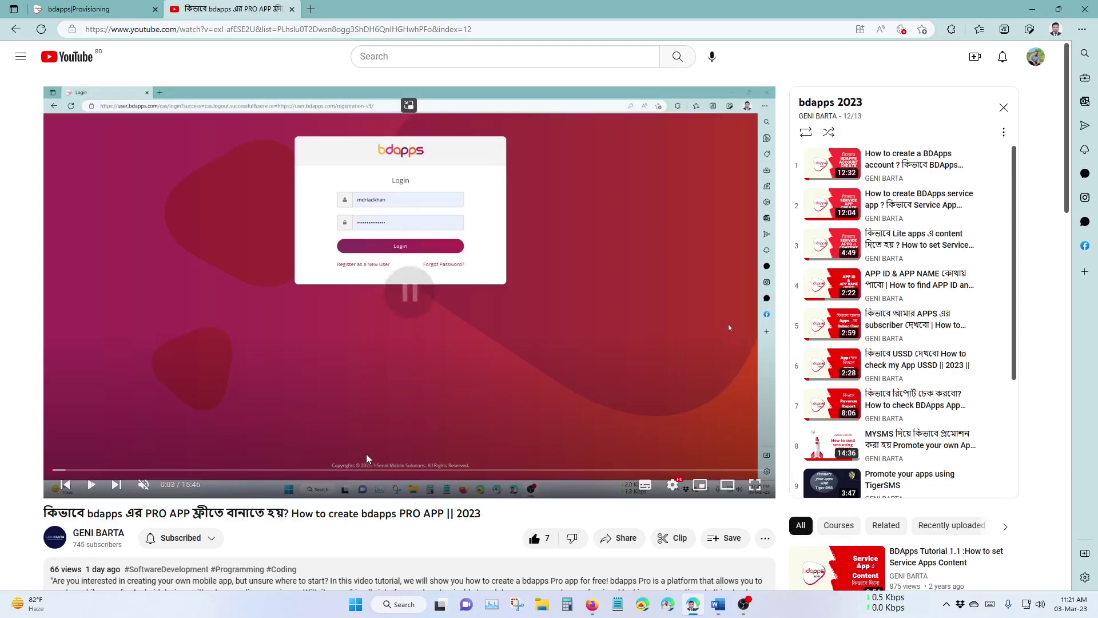
{"action": "left_click", "coordinate": [126, 9]}
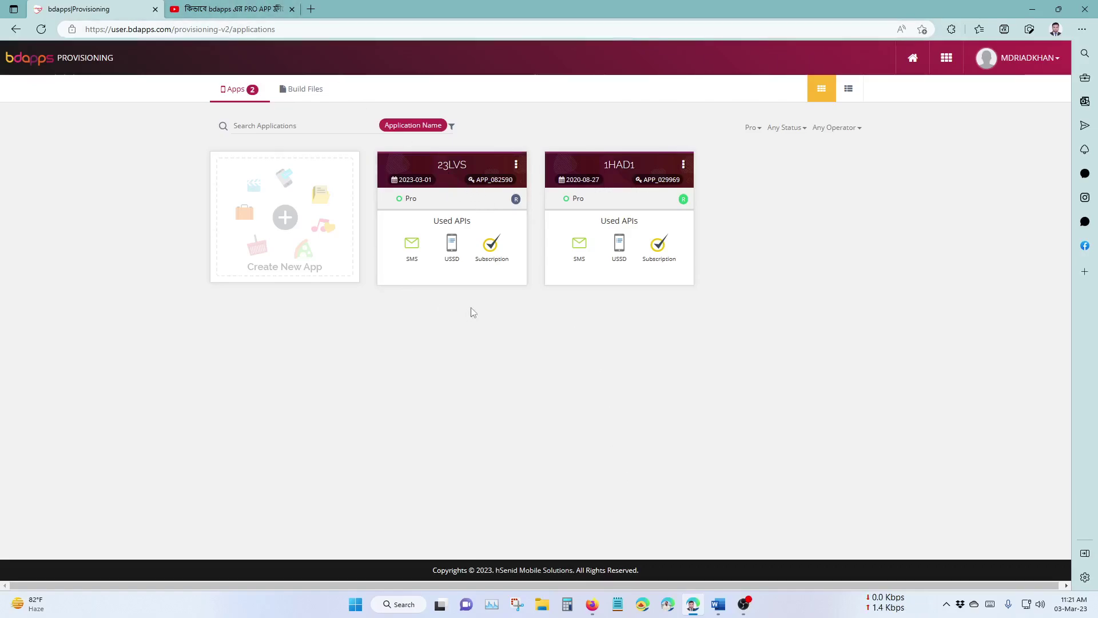
Switch to Gmail in Firefox, read the 23LVS testing approval and its admin remark, and compare them with the Provisioning page
{"action": "left_click", "coordinate": [592, 604]}
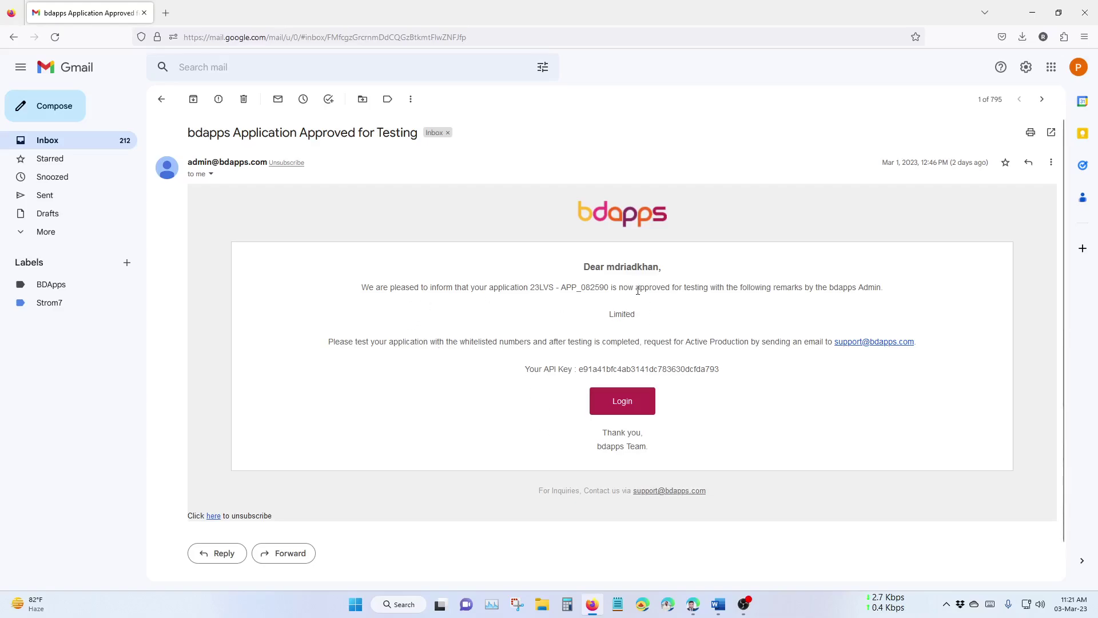
{"action": "left_click_drag", "start_coordinate": [655, 288], "coordinate": [790, 287]}
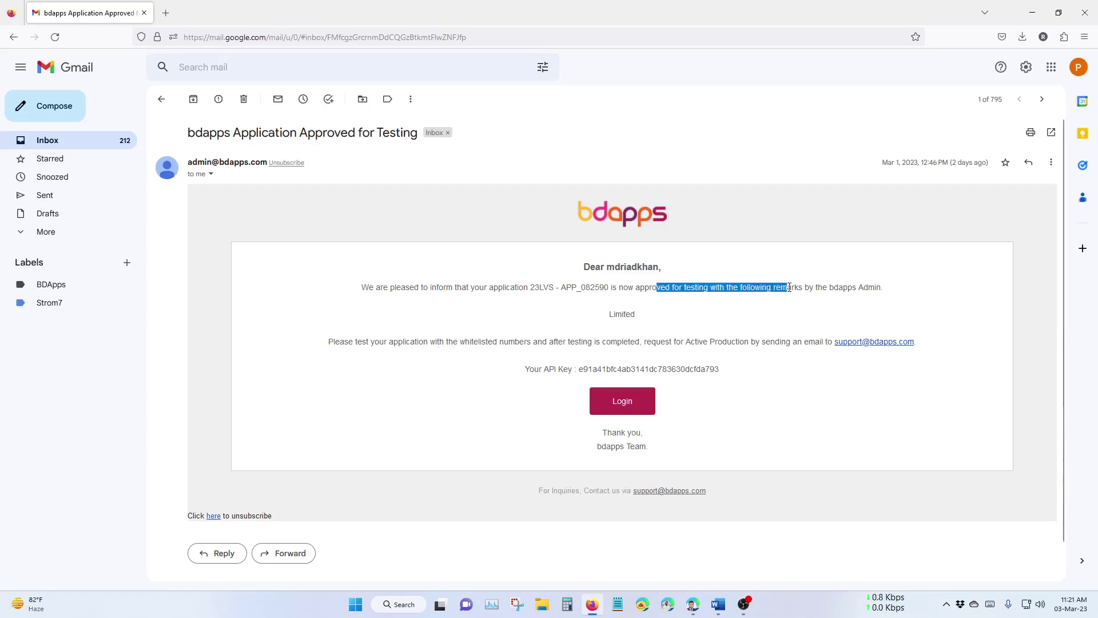
{"action": "left_click", "coordinate": [665, 293]}
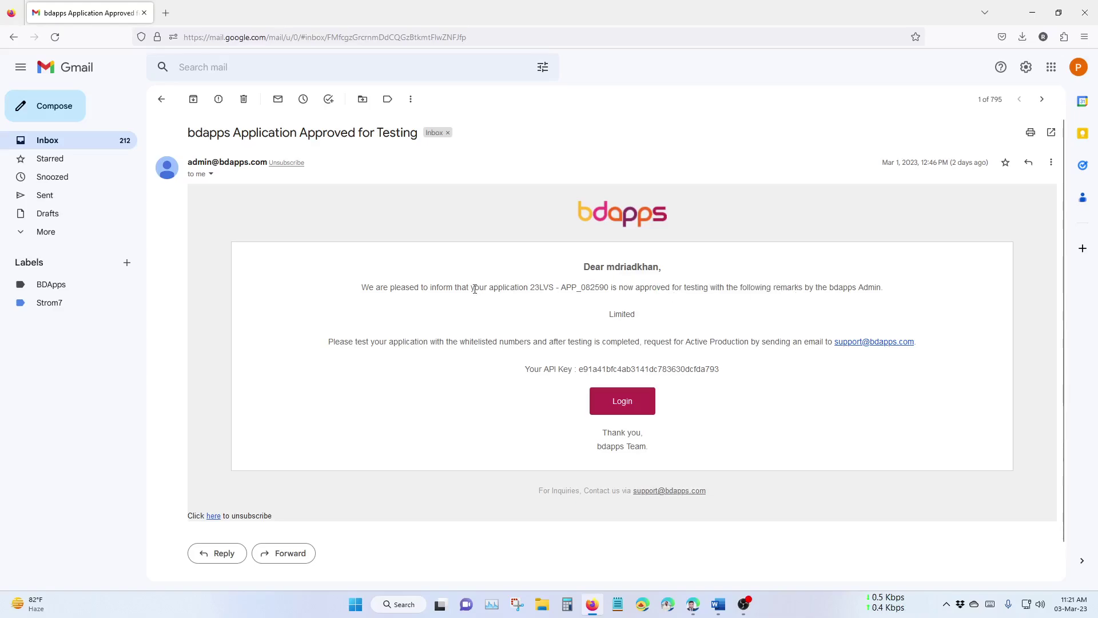
{"action": "left_click_drag", "start_coordinate": [606, 316], "coordinate": [655, 318]}
{"action": "left_click", "coordinate": [693, 604]}
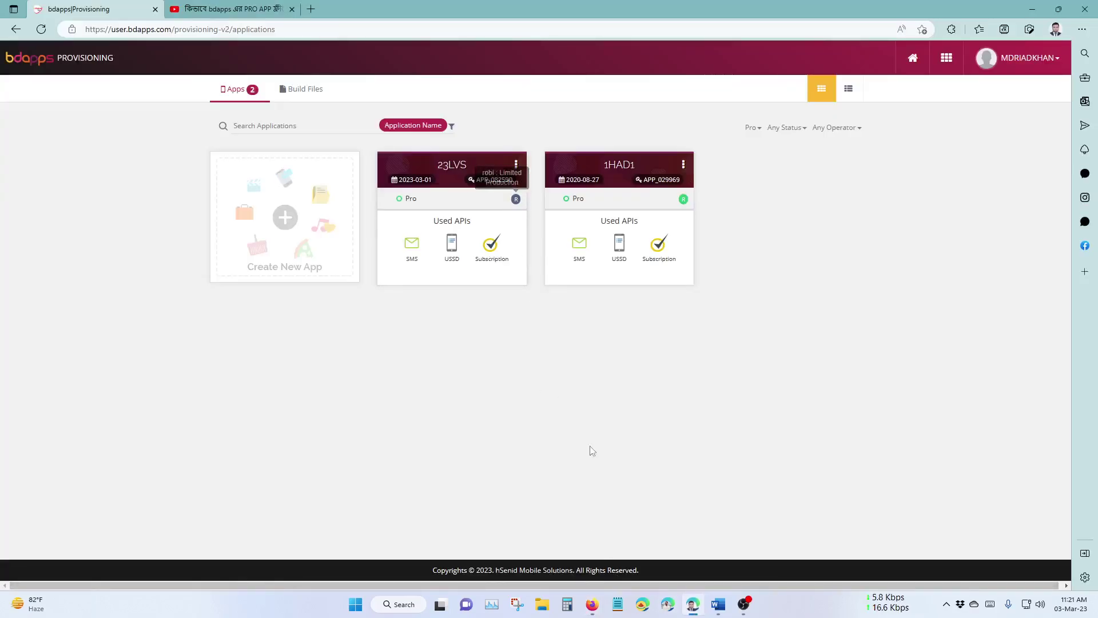
Read the testing instructions and API key line in the approval email, and switch back to the bdapps Provisioning page in Edge
{"action": "left_click", "coordinate": [592, 604]}
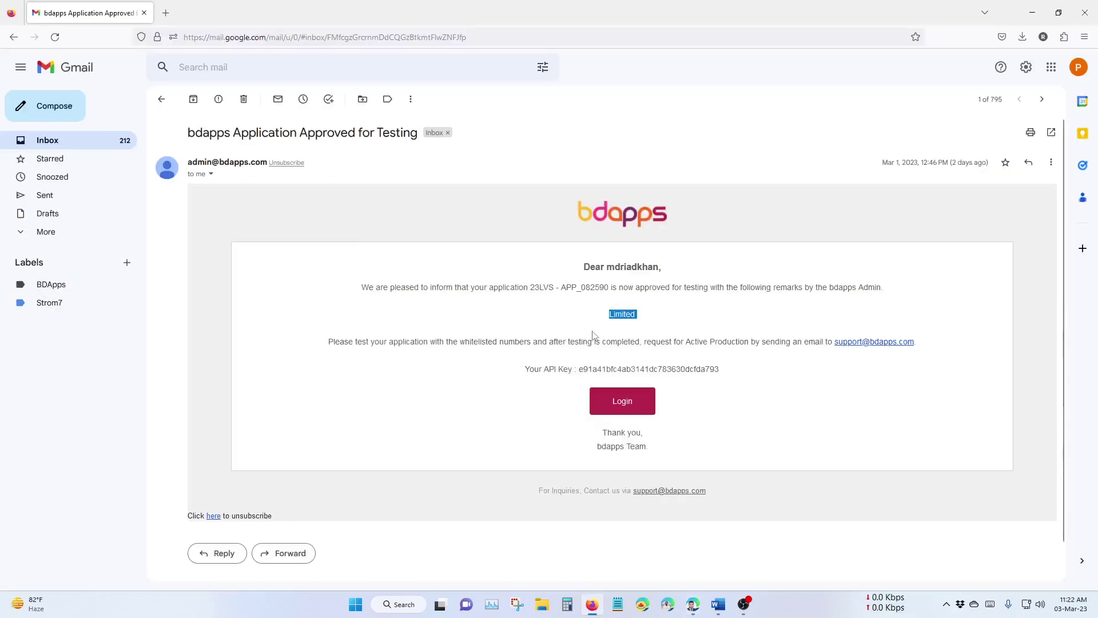
{"action": "left_click_drag", "start_coordinate": [327, 346], "coordinate": [821, 342]}
{"action": "left_click", "coordinate": [805, 400]}
{"action": "left_click_drag", "start_coordinate": [527, 373], "coordinate": [742, 373]}
{"action": "left_click", "coordinate": [742, 373]}
{"action": "mouse_move", "coordinate": [701, 612]}
{"action": "left_click", "coordinate": [692, 547]}
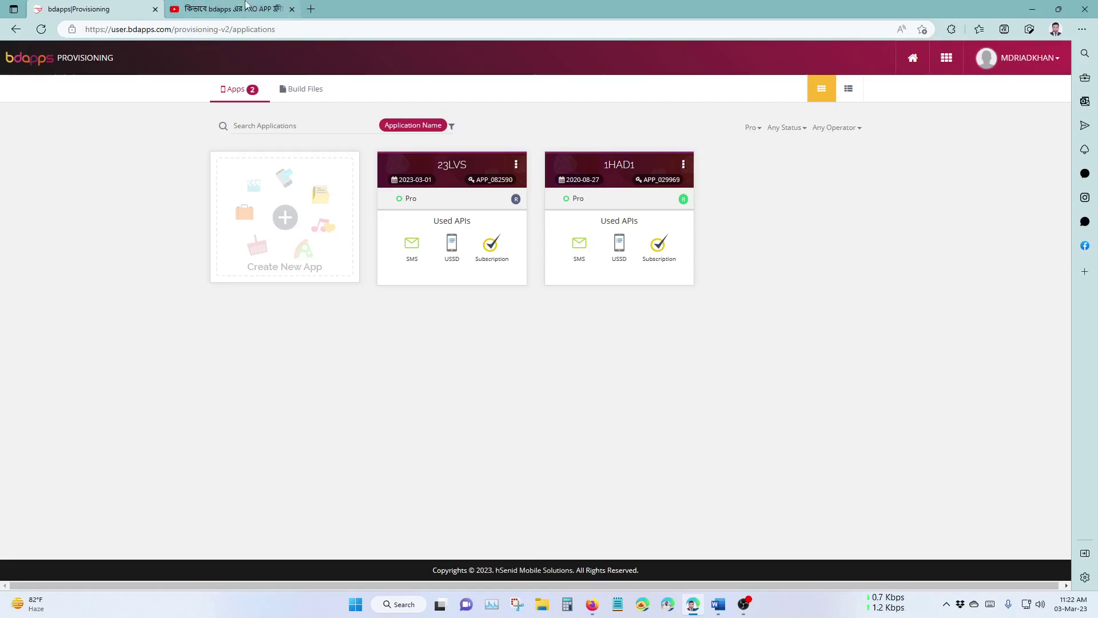
Open GitHub in a new browser tab and go to the bdapps repository
{"action": "left_click", "coordinate": [309, 6]}
{"action": "type", "text": "git"}
{"action": "key", "text": "Return"}
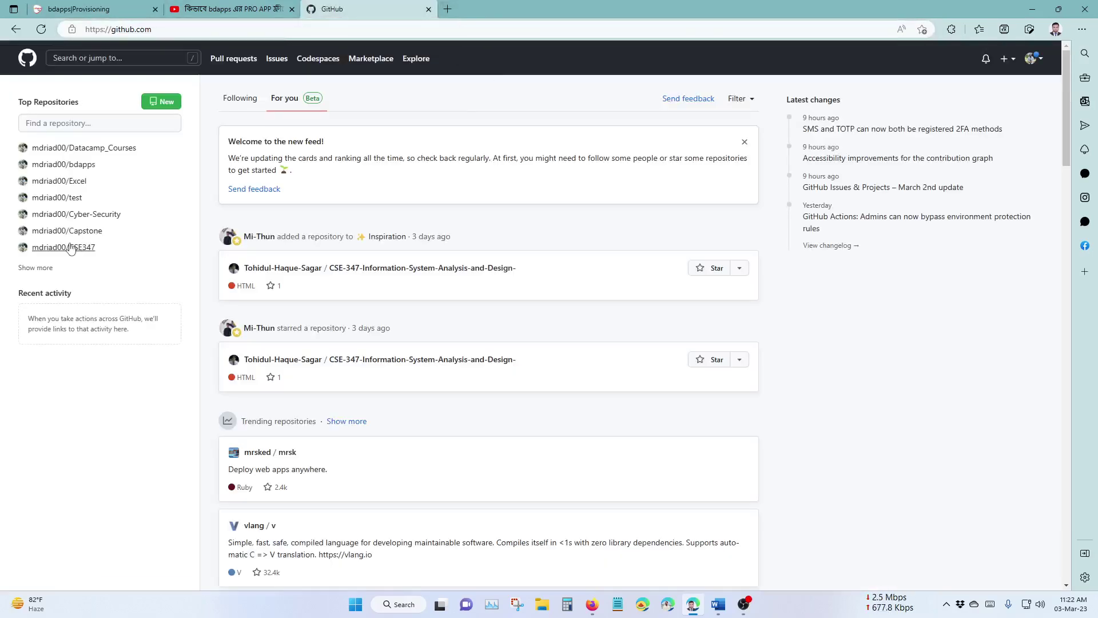
{"action": "left_click", "coordinate": [58, 166]}
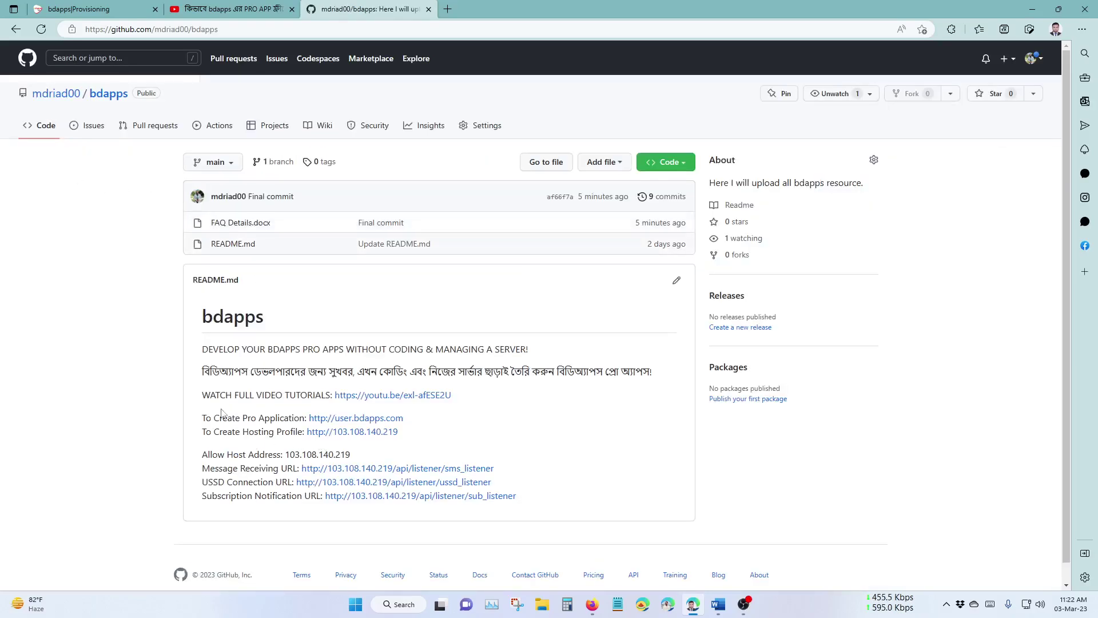
{"action": "left_click_drag", "start_coordinate": [203, 454], "coordinate": [352, 454]}
{"action": "left_click", "coordinate": [220, 430]}
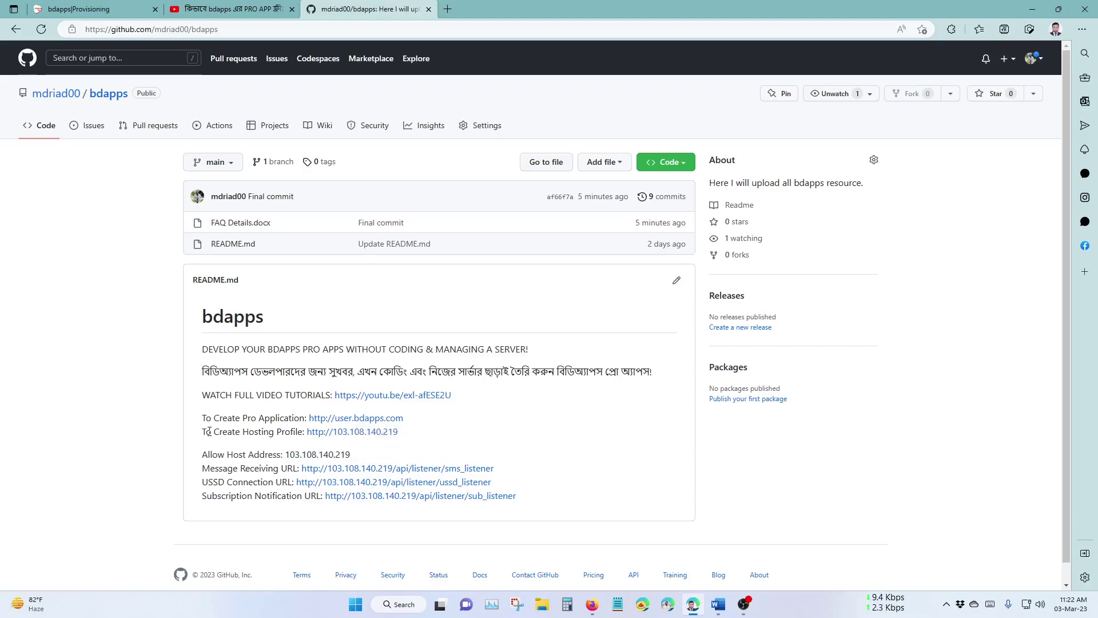
{"action": "left_click_drag", "start_coordinate": [220, 433], "coordinate": [401, 433]}
{"action": "left_click", "coordinate": [317, 442]}
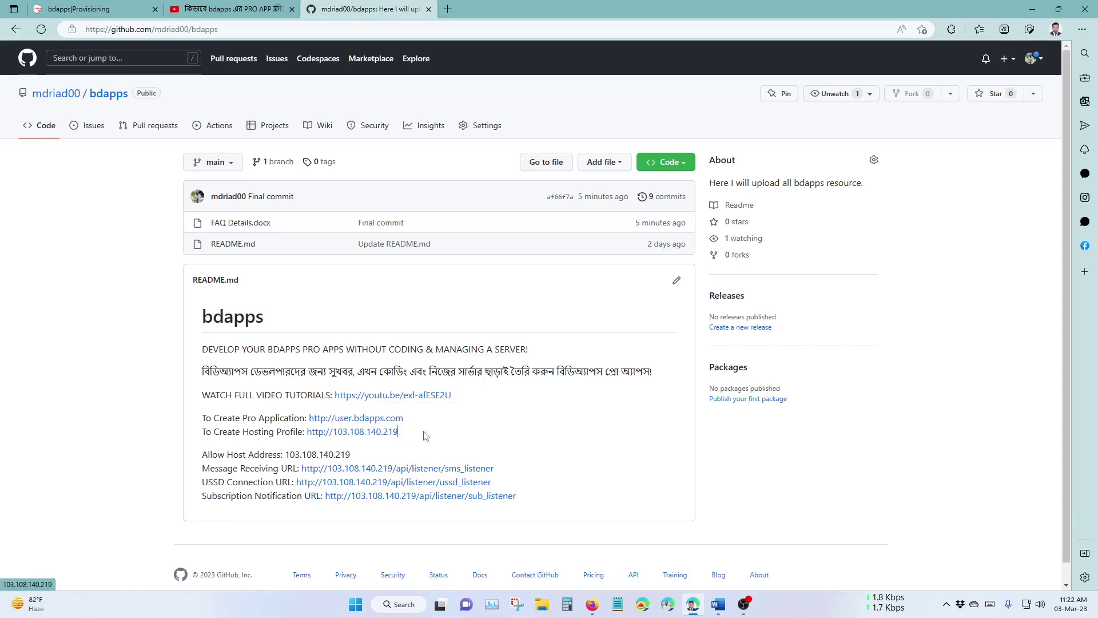
{"action": "left_click", "coordinate": [341, 439]}
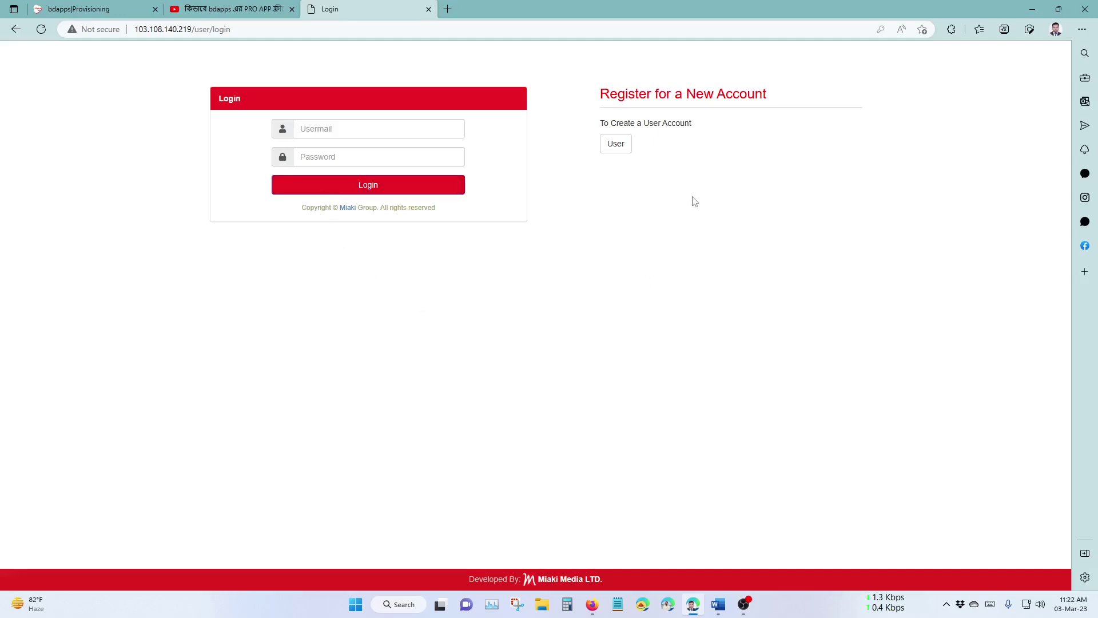
Open the registration form for a new user account on the hosting site
{"action": "left_click_drag", "start_coordinate": [605, 93], "coordinate": [772, 97]}
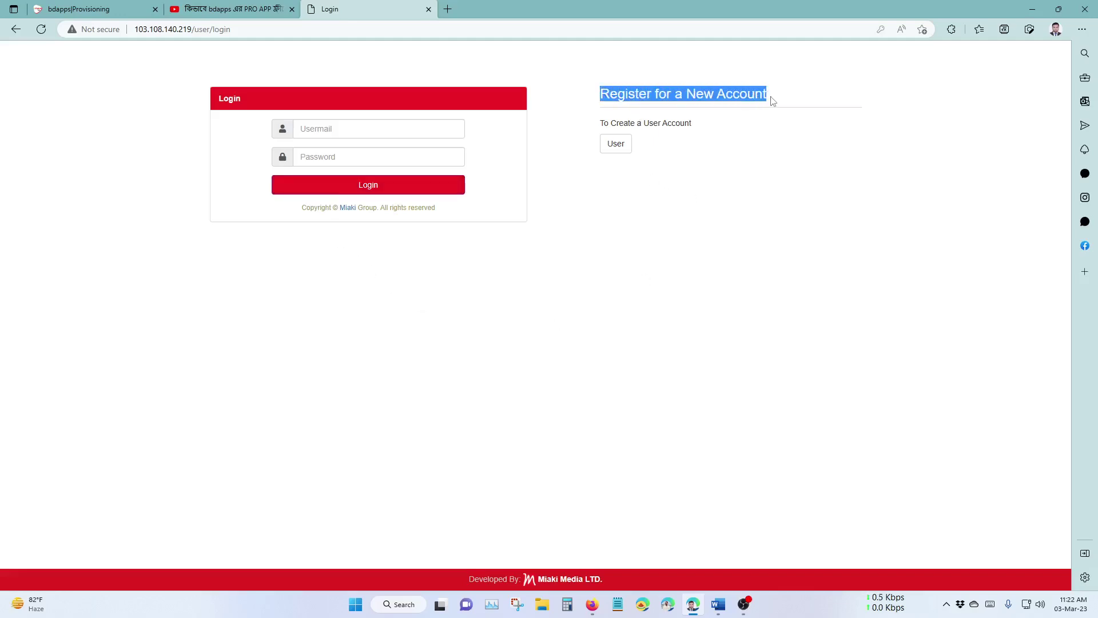
{"action": "left_click", "coordinate": [772, 98]}
{"action": "left_click", "coordinate": [622, 147]}
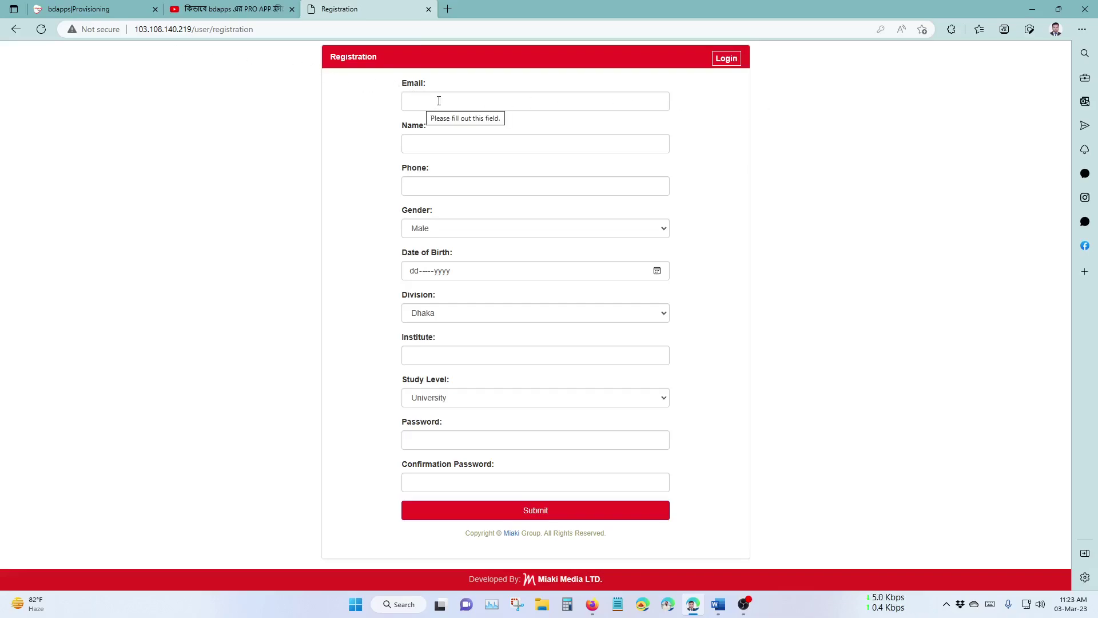
Examine the registration form's Name, Phone and Gender fields alongside the bdapps account page
{"action": "left_click", "coordinate": [423, 142]}
{"action": "left_click", "coordinate": [425, 184]}
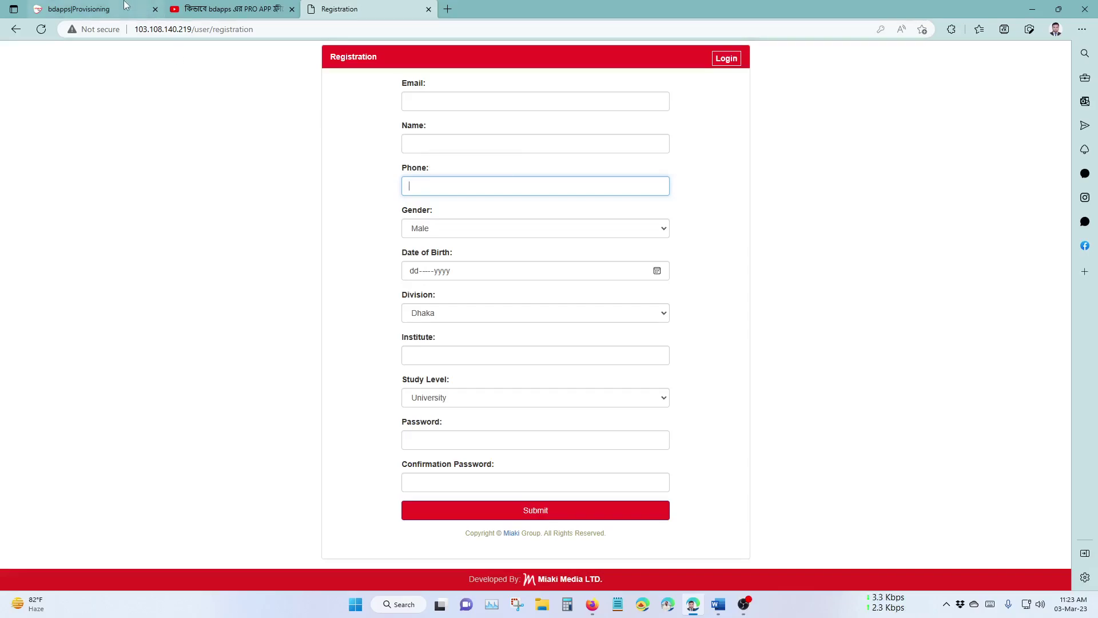
{"action": "left_click", "coordinate": [62, 6]}
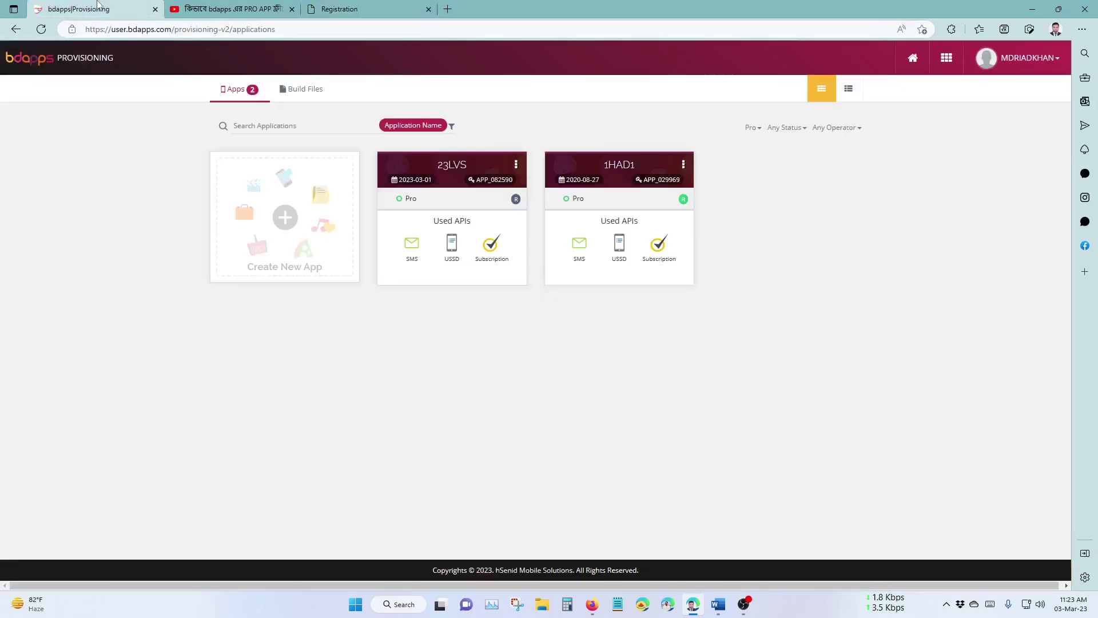
{"action": "left_click", "coordinate": [389, 9]}
{"action": "left_click", "coordinate": [455, 144]}
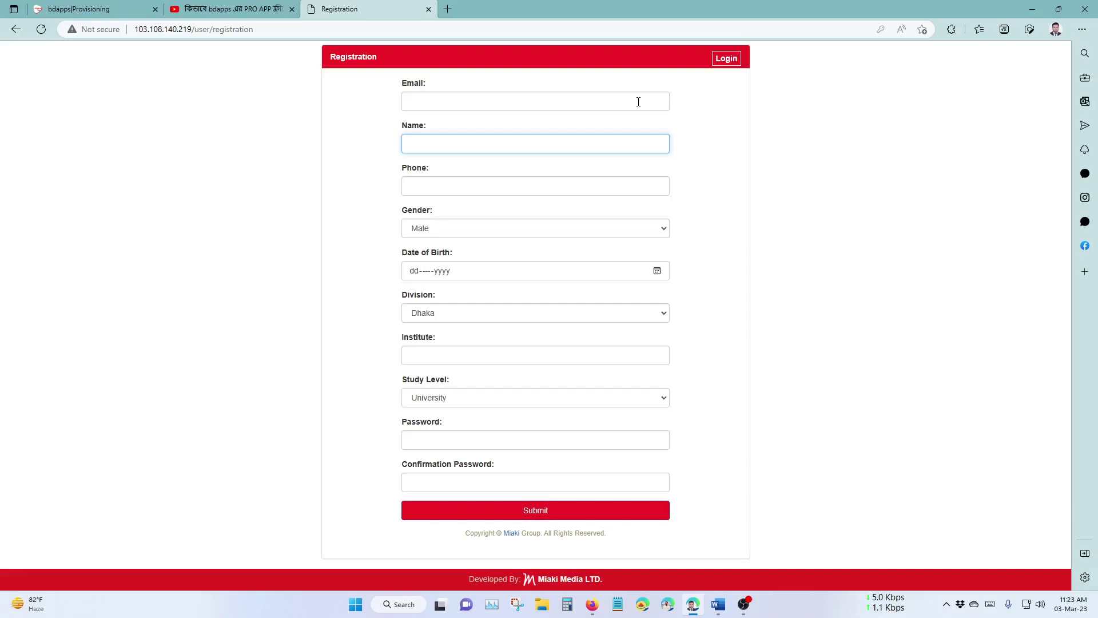
{"action": "left_click", "coordinate": [136, 6]}
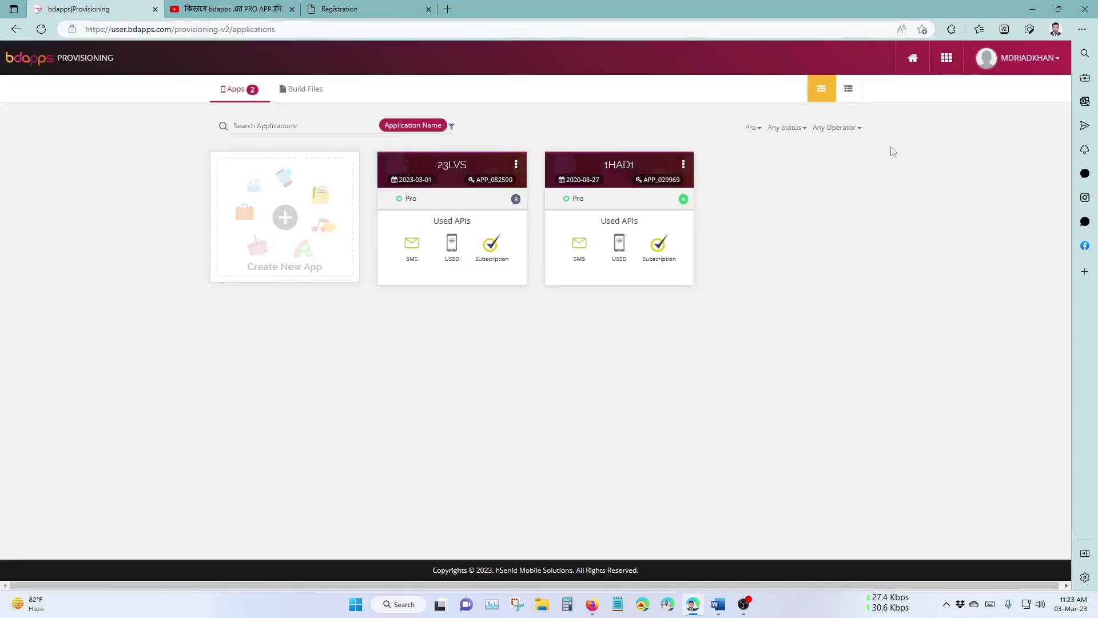
{"action": "left_click", "coordinate": [338, 7]}
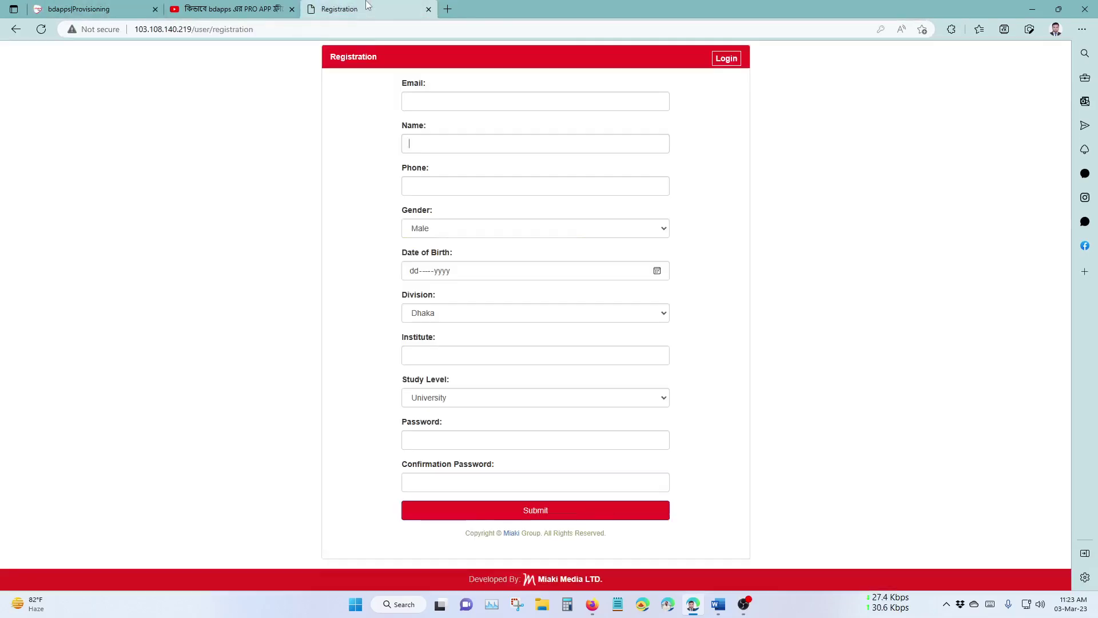
{"action": "left_click", "coordinate": [444, 187]}
{"action": "left_click", "coordinate": [458, 233]}
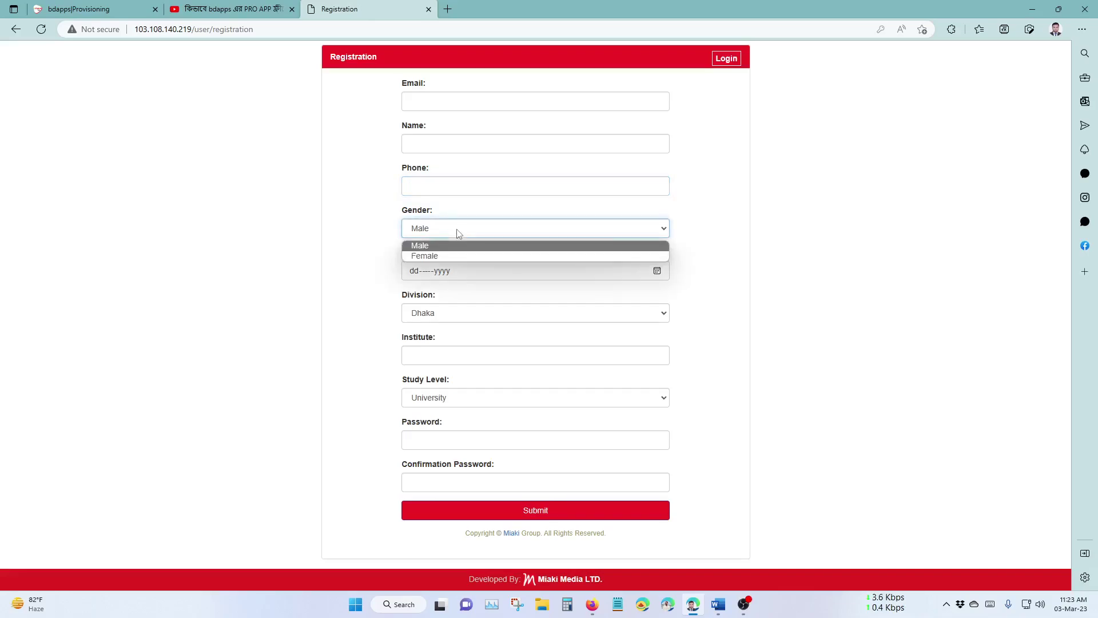
Examine the registration form's Date of Birth calendar and its list of years without choosing a date
{"action": "left_click", "coordinate": [438, 273]}
{"action": "left_click", "coordinate": [657, 271]}
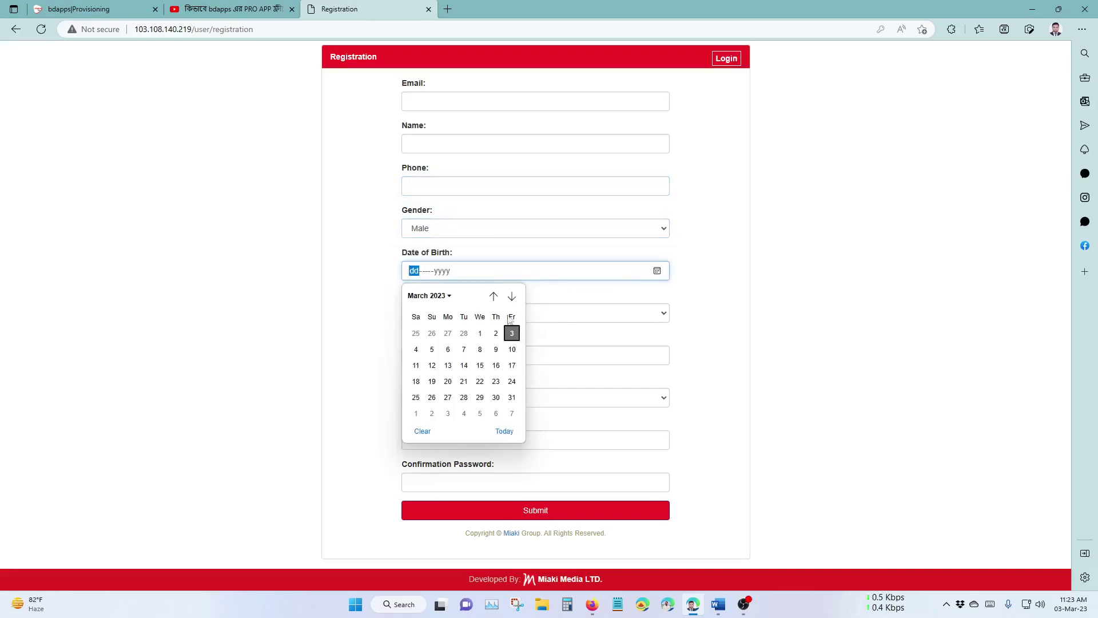
{"action": "left_click", "coordinate": [446, 300]}
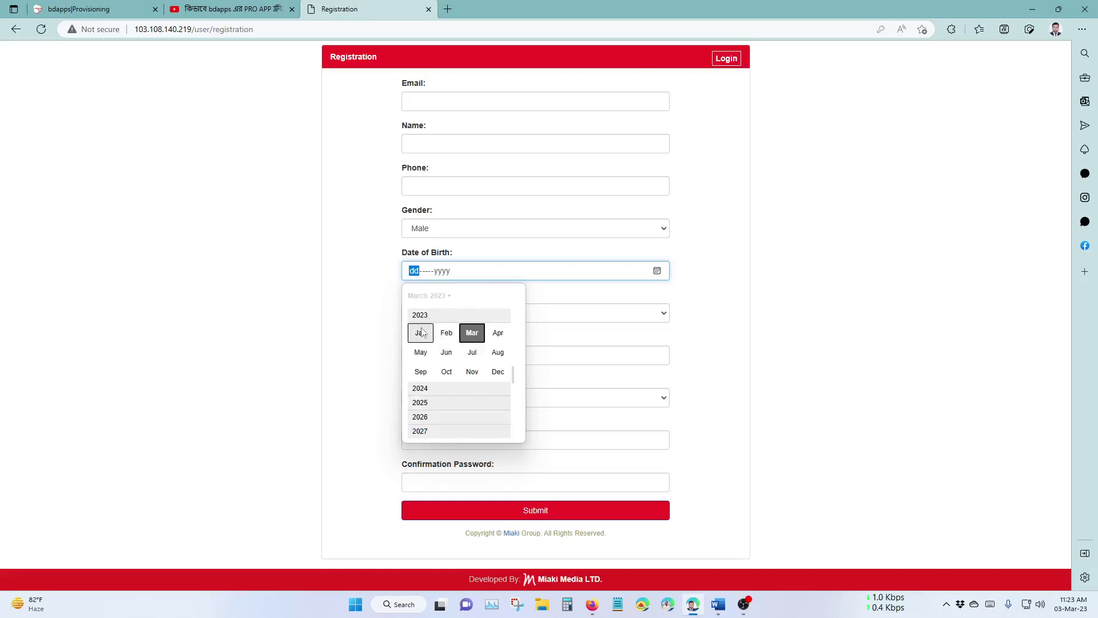
{"action": "scroll", "coordinate": [441, 325], "scroll_direction": "up", "scroll_amount": 3}
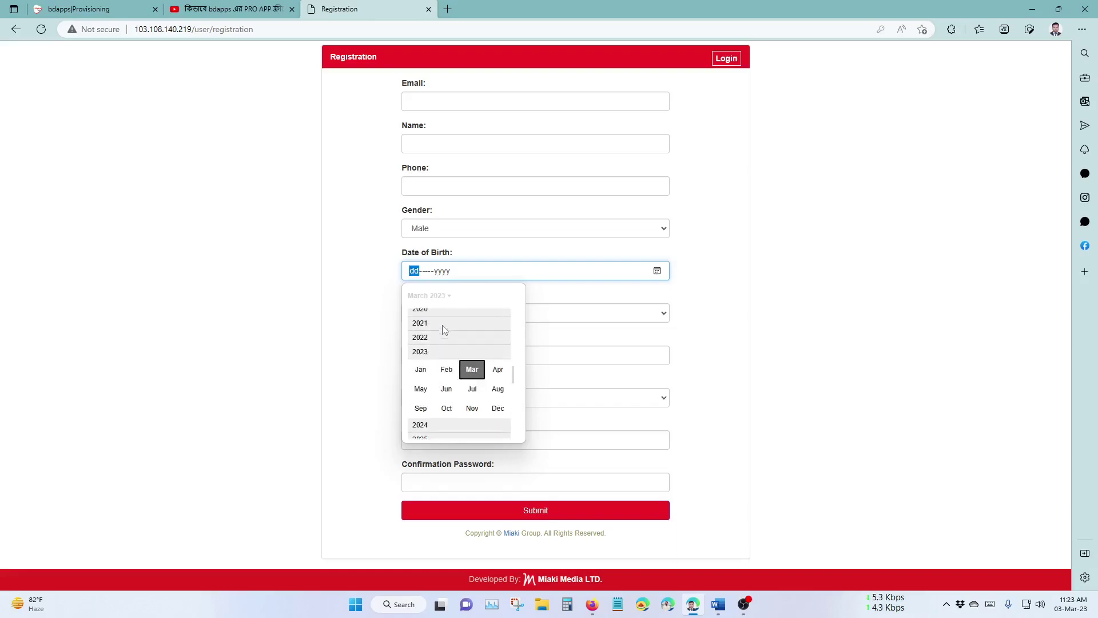
{"action": "scroll", "coordinate": [442, 325], "scroll_direction": "up", "scroll_amount": 3}
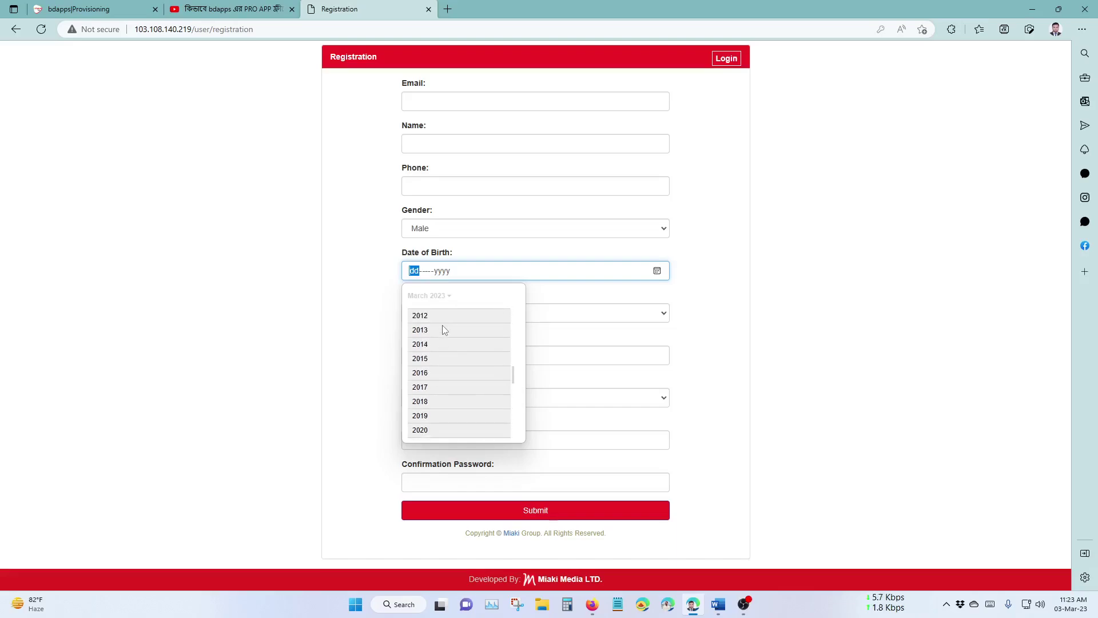
{"action": "left_click_drag", "start_coordinate": [517, 385], "coordinate": [517, 356]}
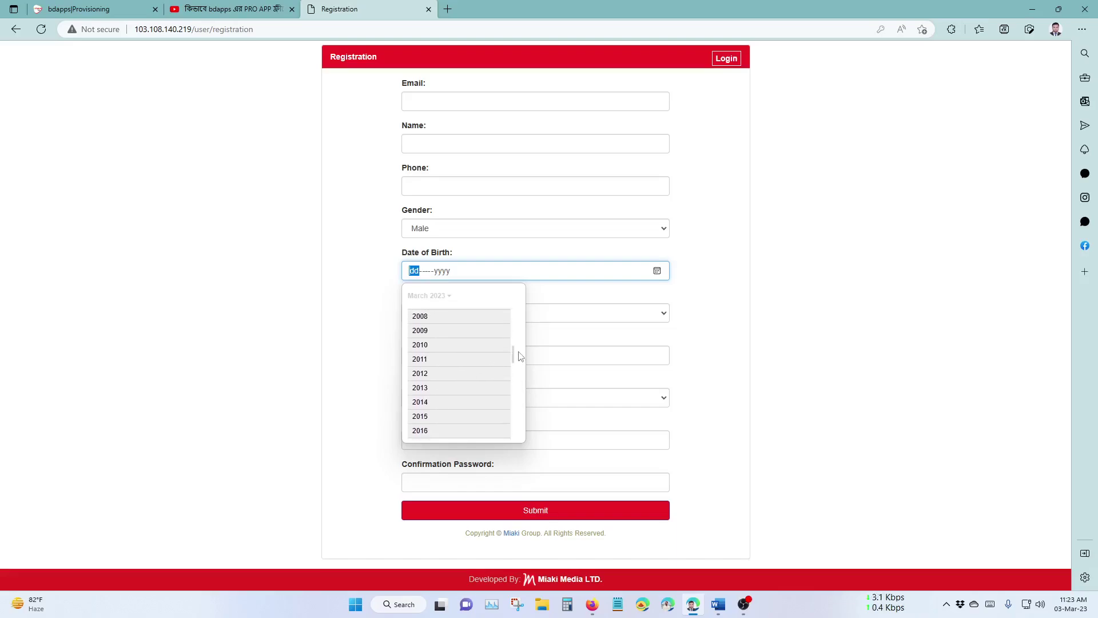
{"action": "key", "text": "Escape"}
{"action": "left_click", "coordinate": [429, 295]}
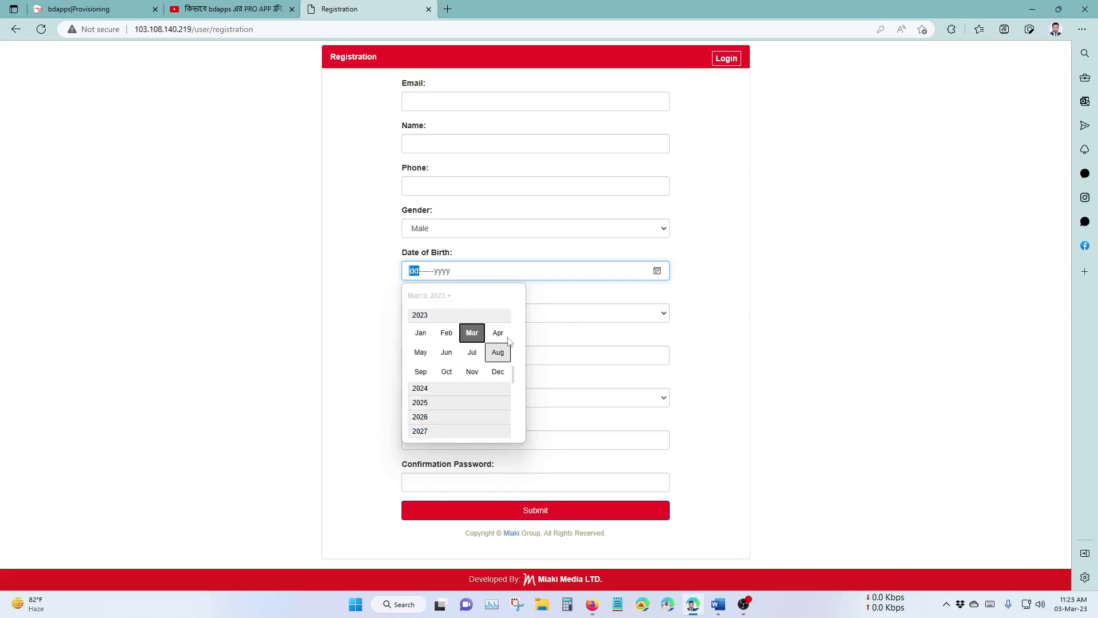
{"action": "left_click", "coordinate": [618, 313]}
{"action": "left_click", "coordinate": [758, 301]}
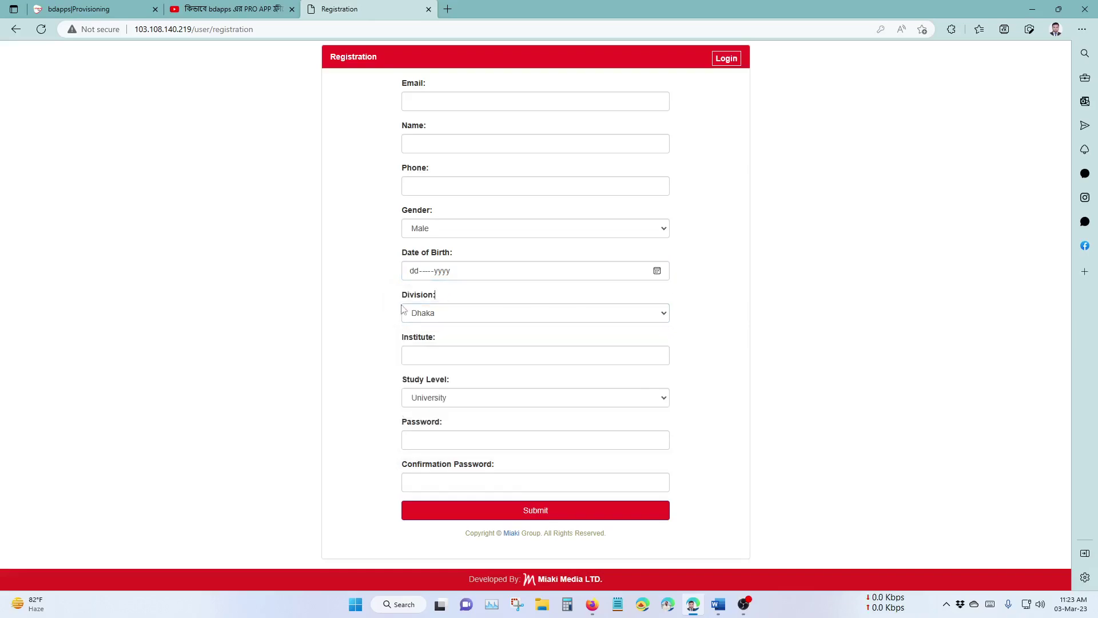
Examine the Division, Institute and Study Level fields, trying other study levels and ending on University
{"action": "left_click", "coordinate": [487, 315]}
{"action": "key", "text": "Escape"}
{"action": "left_click", "coordinate": [452, 352]}
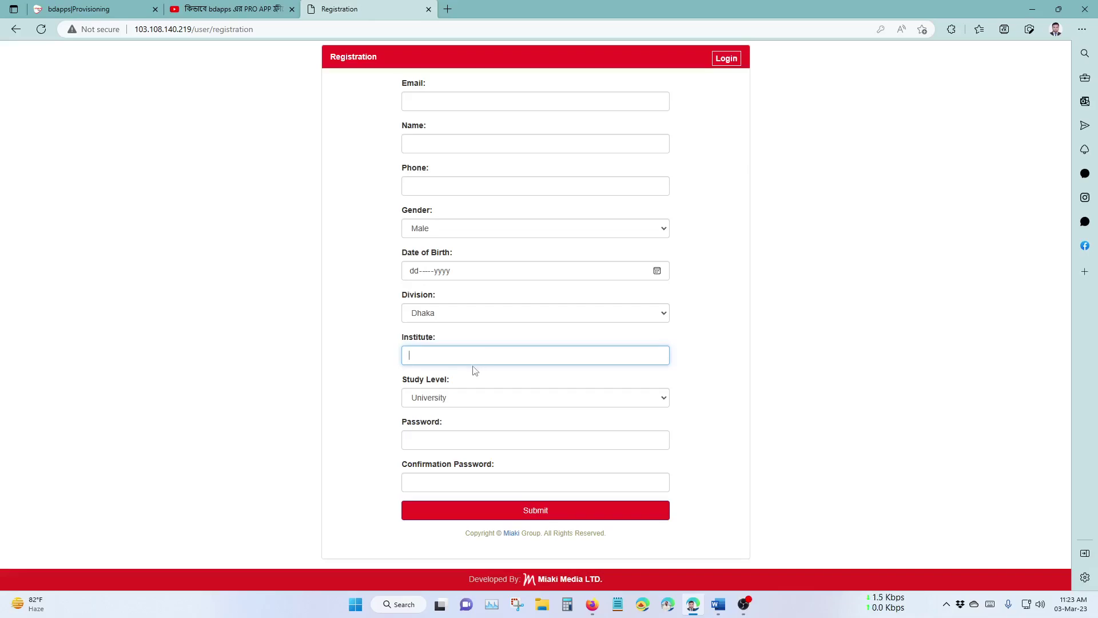
{"action": "left_click", "coordinate": [430, 403]}
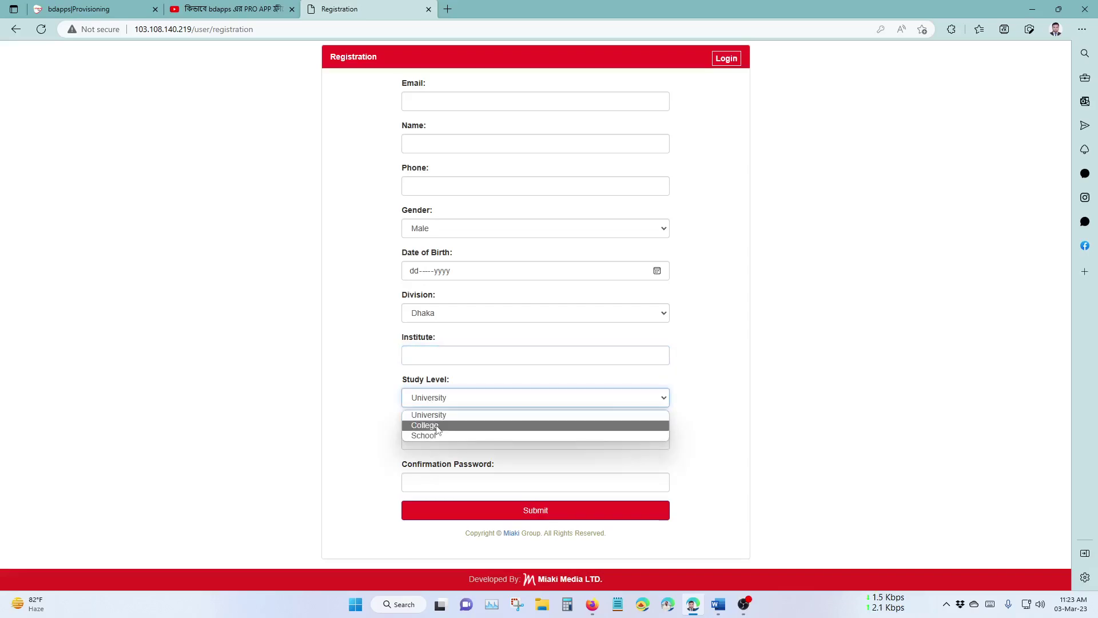
{"action": "left_click", "coordinate": [431, 436]}
{"action": "left_click", "coordinate": [434, 403]}
{"action": "left_click", "coordinate": [430, 425]}
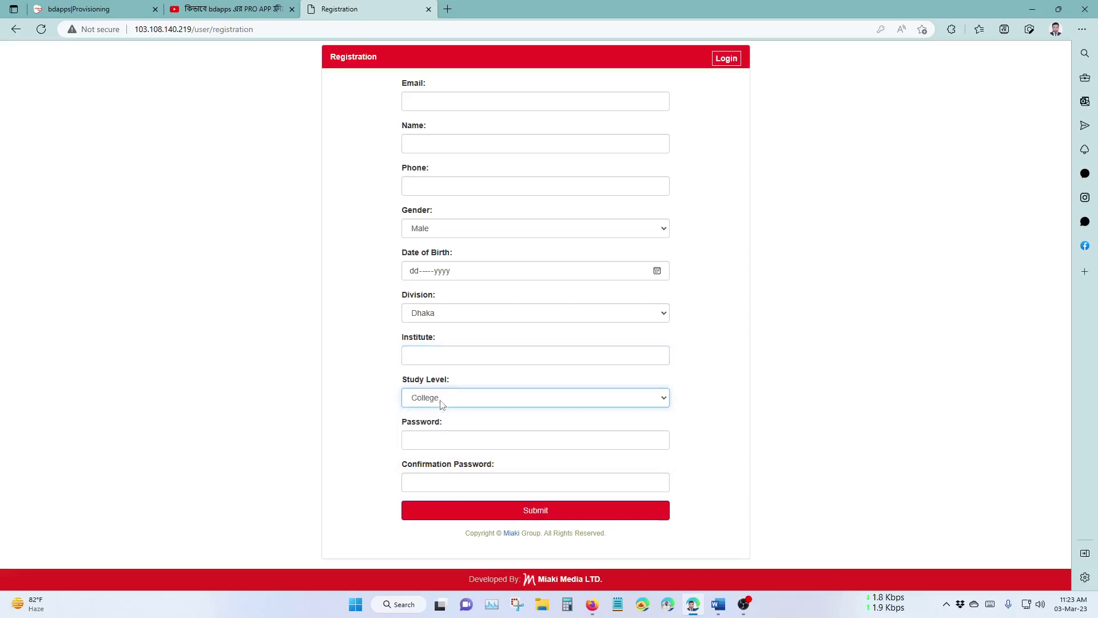
{"action": "left_click", "coordinate": [445, 400]}
{"action": "left_click", "coordinate": [440, 415]}
{"action": "left_click", "coordinate": [747, 424]}
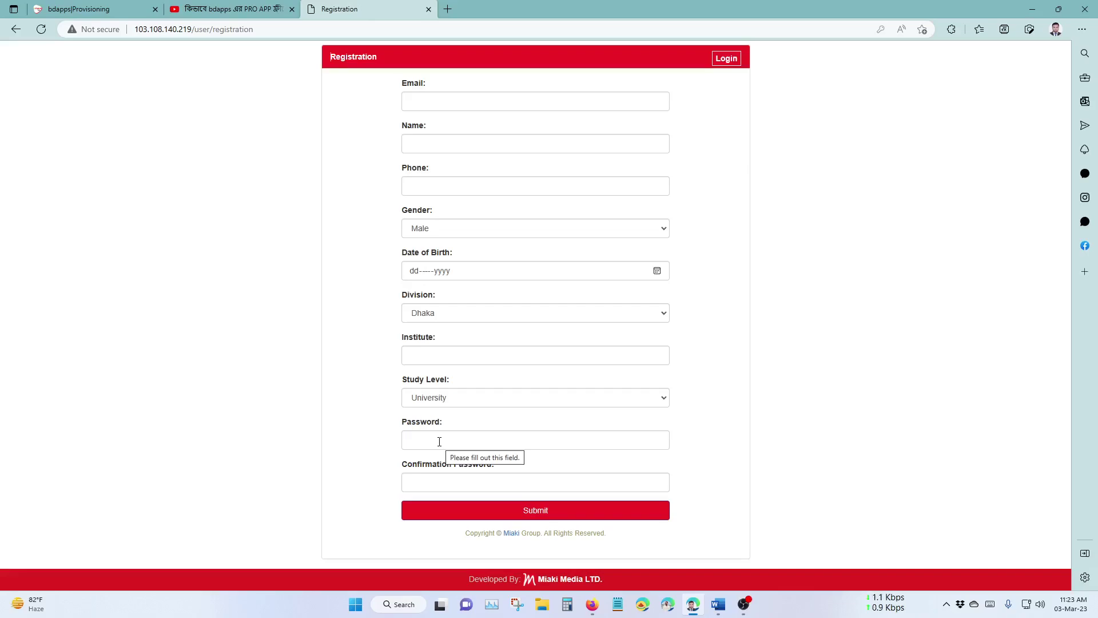
Review the bdapps applications page and the hosting site's address, 103.108.140.219
{"action": "left_click", "coordinate": [98, 9]}
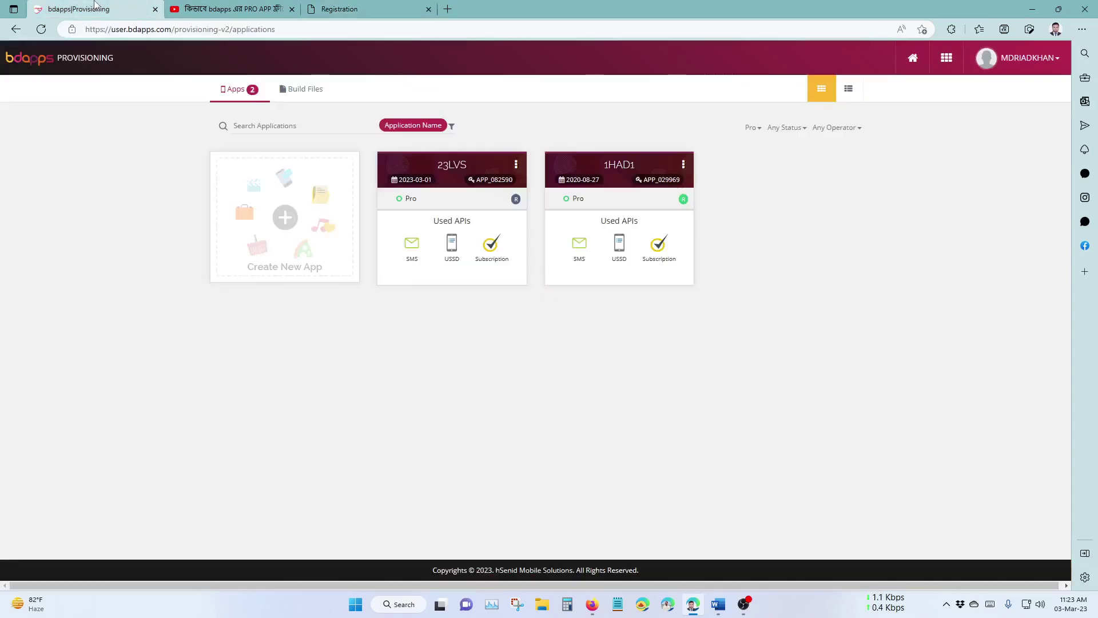
{"action": "left_click", "coordinate": [368, 4]}
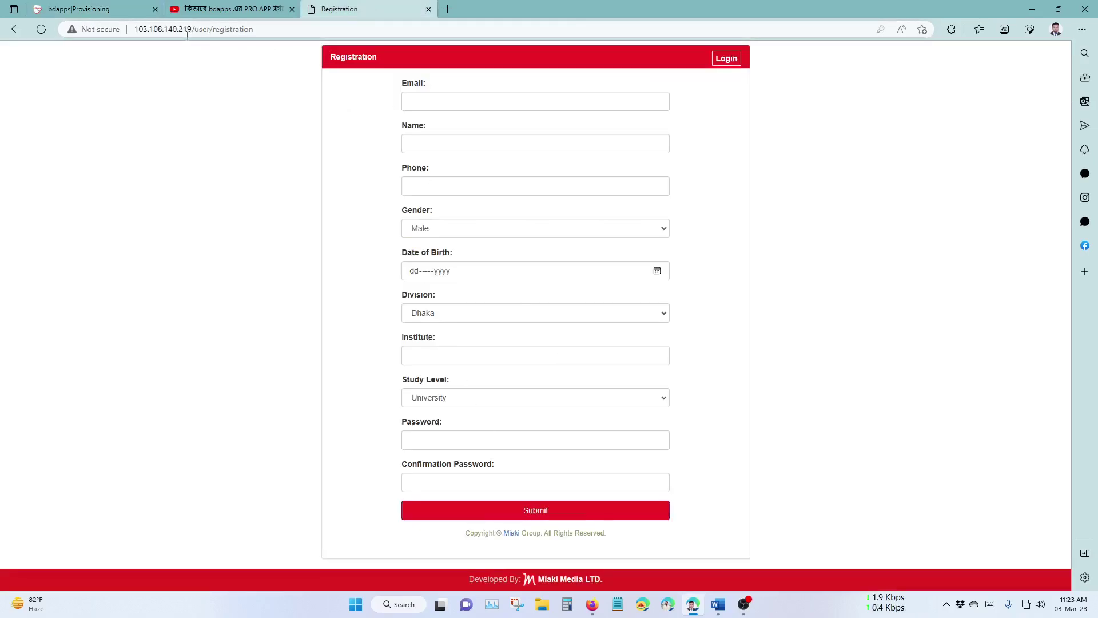
{"action": "left_click_drag", "start_coordinate": [192, 29], "coordinate": [136, 29]}
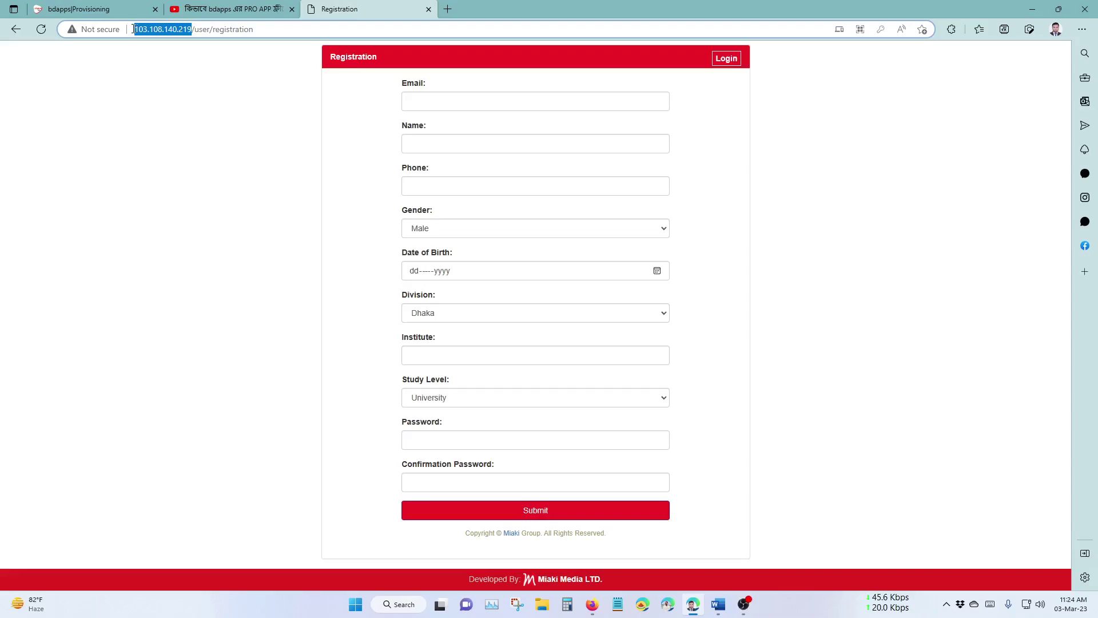
{"action": "left_click", "coordinate": [347, 143]}
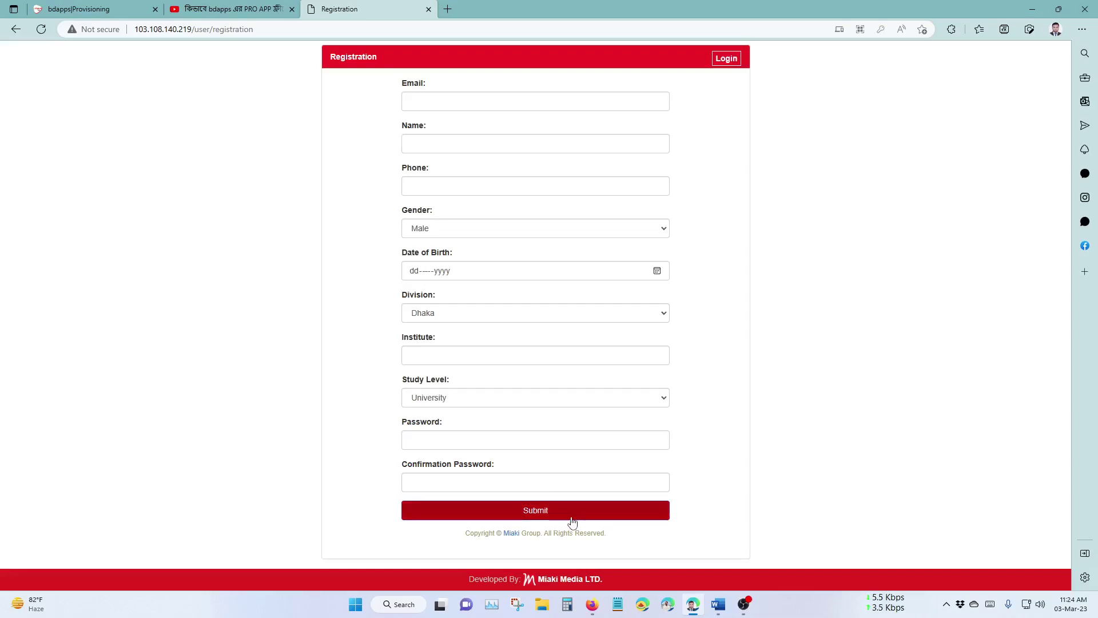
Log in to the hosting site with the saved account's e-mail and password
{"action": "left_click", "coordinate": [729, 58]}
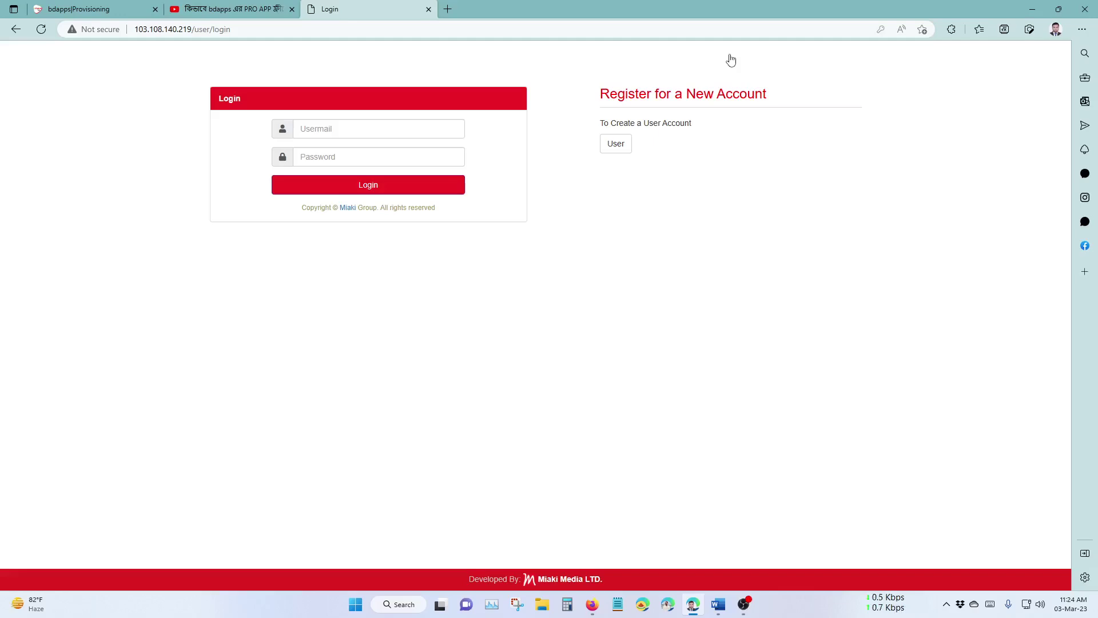
{"action": "left_click", "coordinate": [444, 129]}
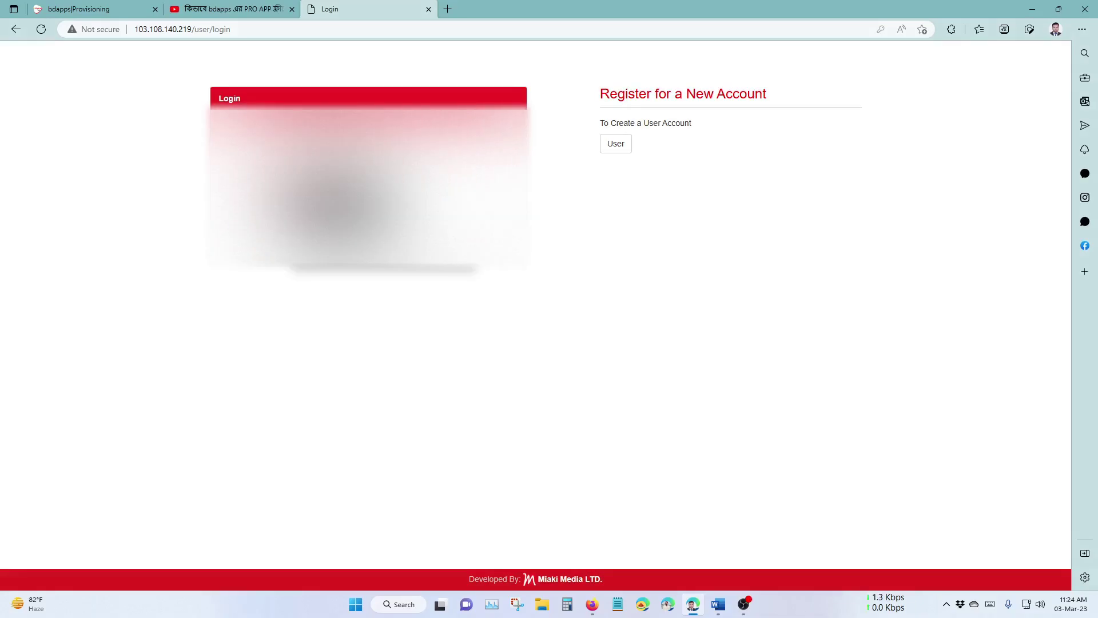
{"action": "left_click", "coordinate": [372, 150]}
{"action": "left_click", "coordinate": [414, 182]}
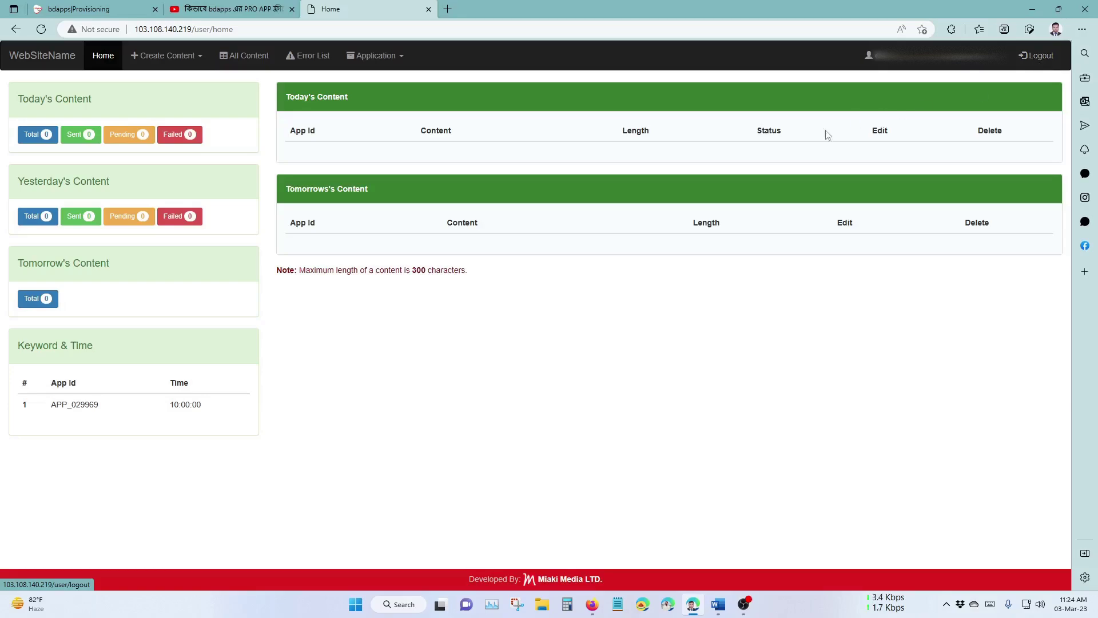
Examine the hosting dashboard's Keyword & Time table, content tables and content length note
{"action": "left_click_drag", "start_coordinate": [18, 350], "coordinate": [85, 345]}
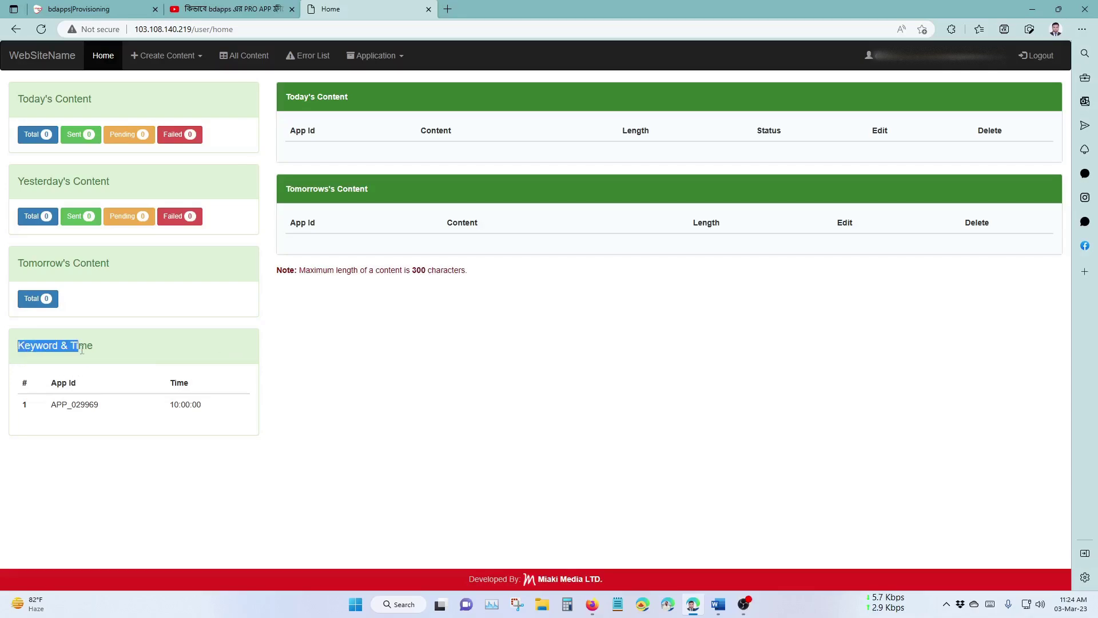
{"action": "left_click_drag", "start_coordinate": [229, 423], "coordinate": [94, 431]}
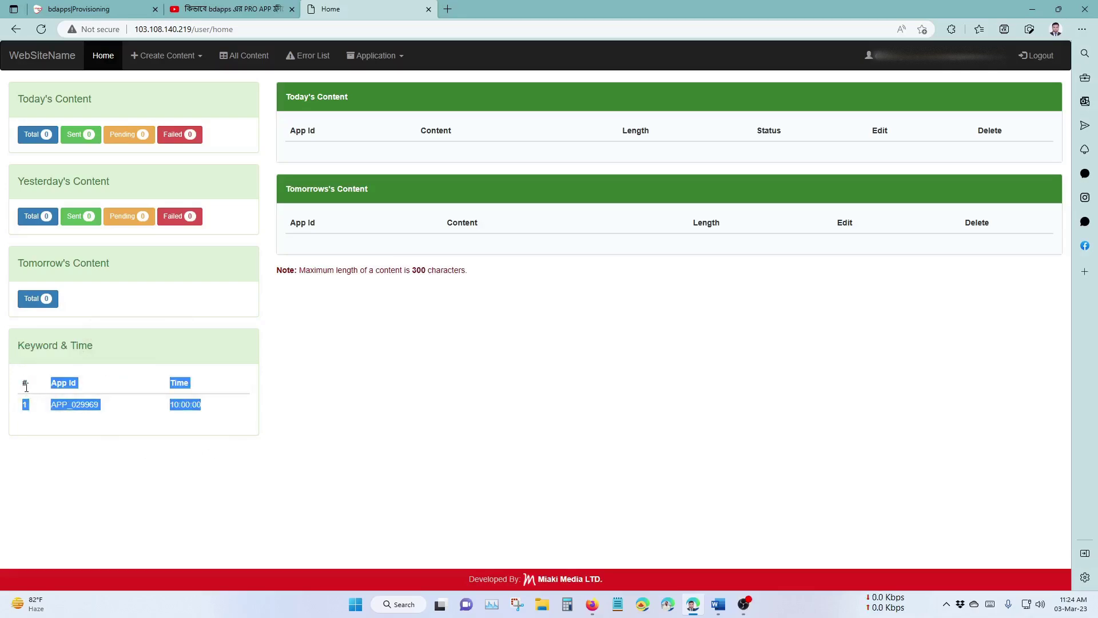
{"action": "left_click", "coordinate": [201, 431]}
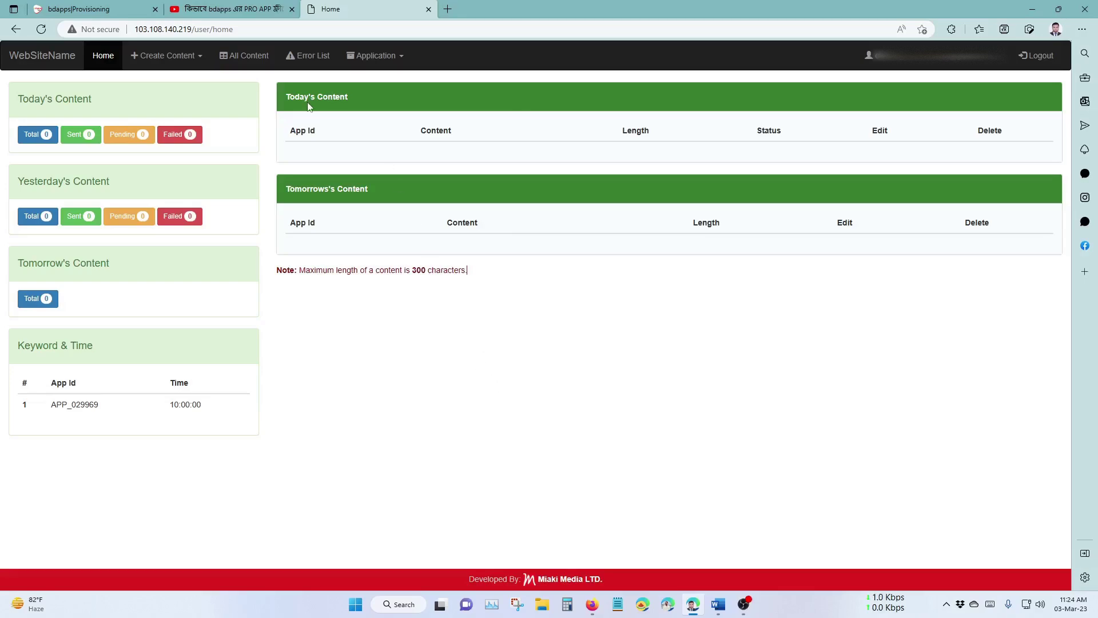
{"action": "triple_click", "coordinate": [302, 131]}
{"action": "left_click", "coordinate": [372, 270]}
{"action": "left_click_drag", "start_coordinate": [381, 270], "coordinate": [549, 387]}
{"action": "left_click", "coordinate": [476, 362]}
Open the form for creating a new application and review its App Id, App Password, SMS Keyword and USSD Keyword fields
{"action": "left_click", "coordinate": [392, 66]}
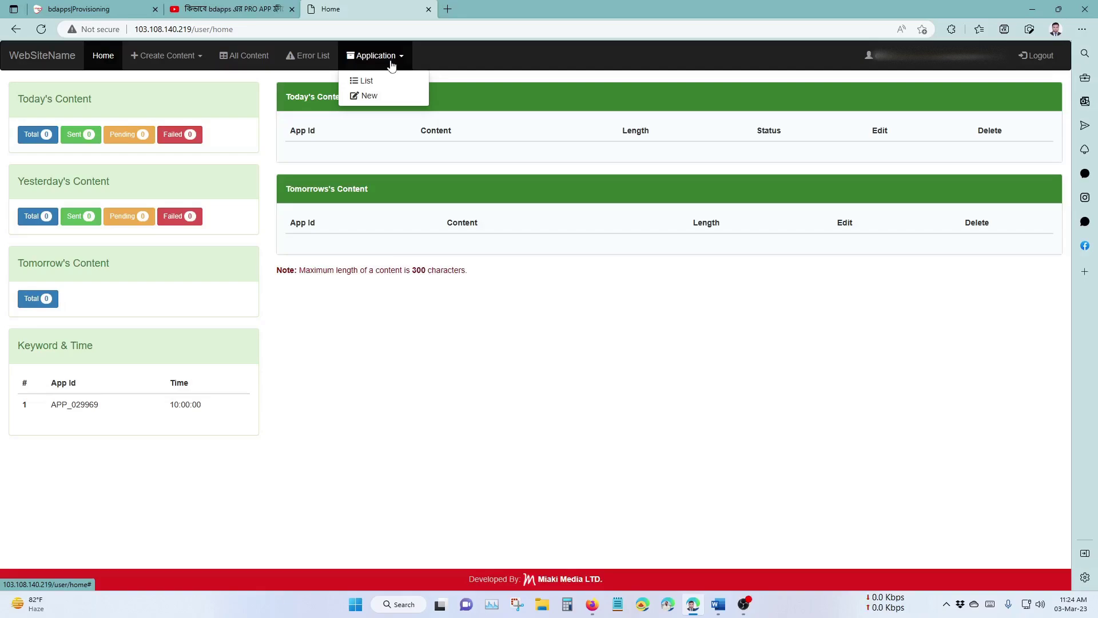
{"action": "left_click", "coordinate": [371, 96]}
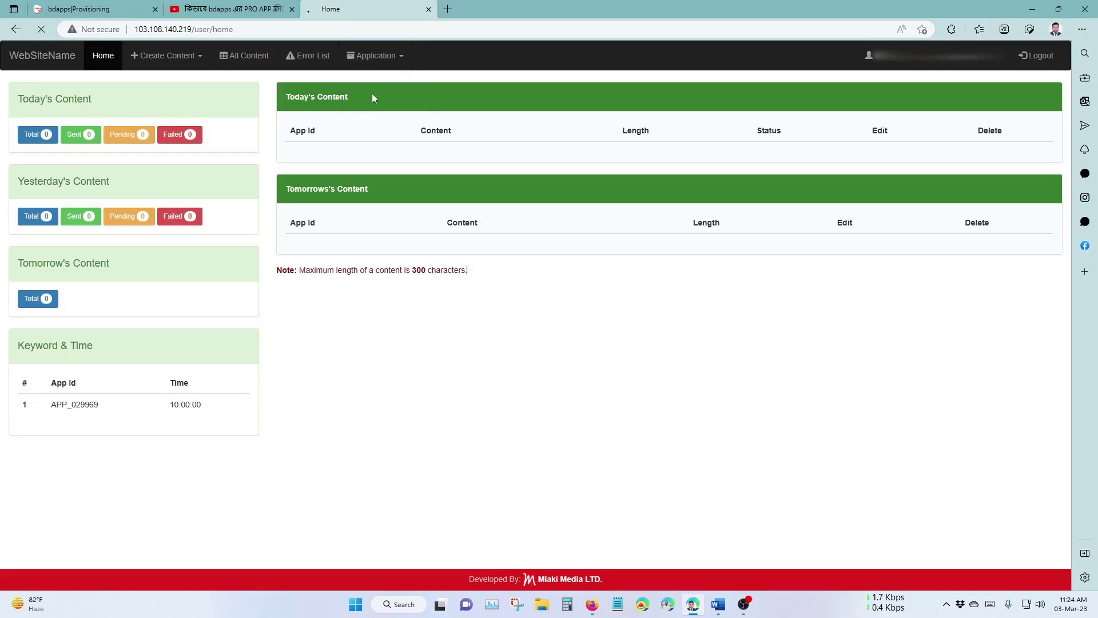
{"action": "left_click", "coordinate": [435, 143]}
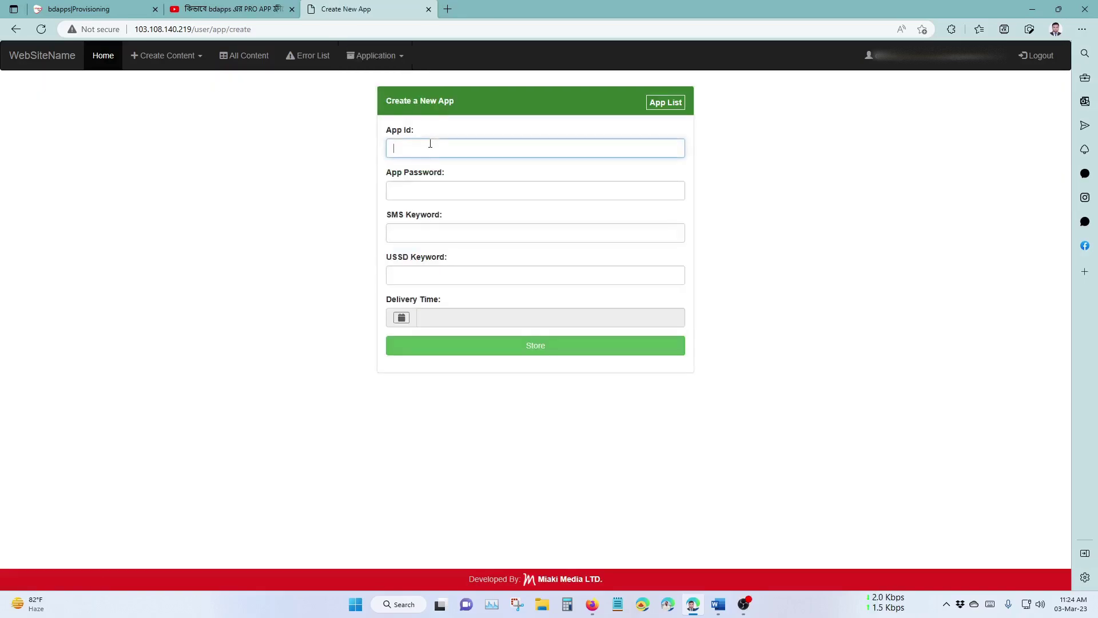
{"action": "left_click", "coordinate": [422, 189]}
{"action": "left_click", "coordinate": [422, 224]}
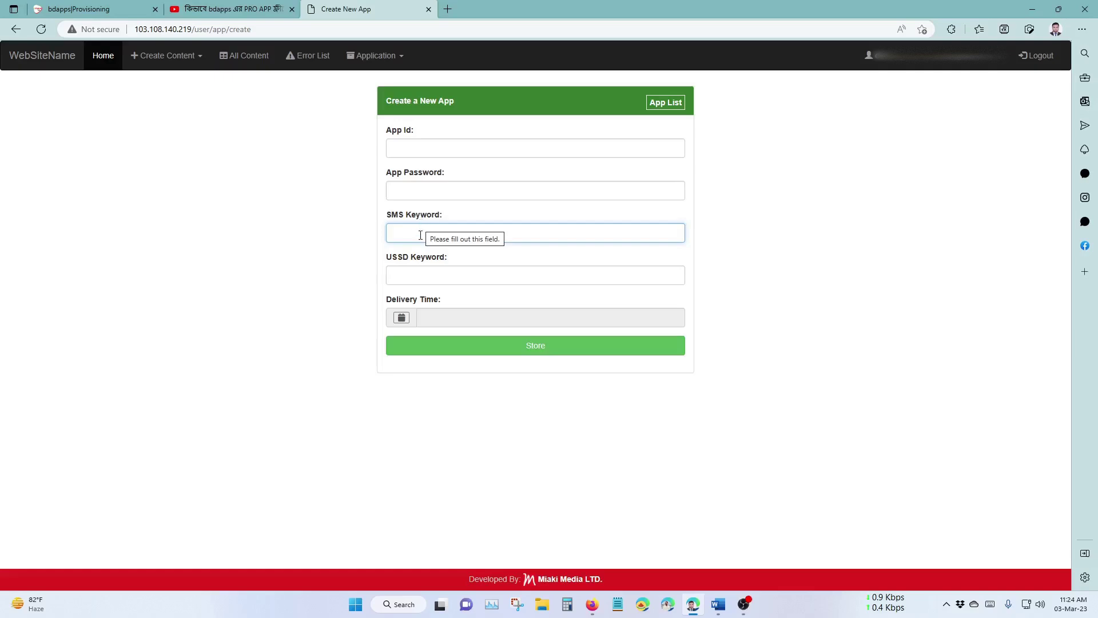
{"action": "left_click", "coordinate": [422, 276]}
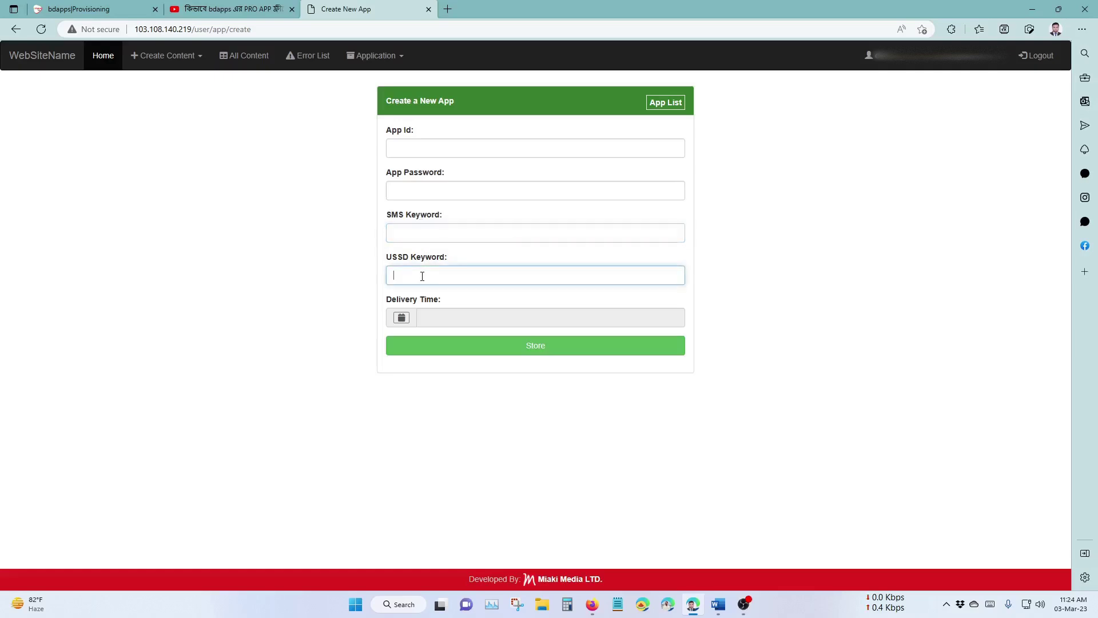
{"action": "left_click", "coordinate": [419, 149]}
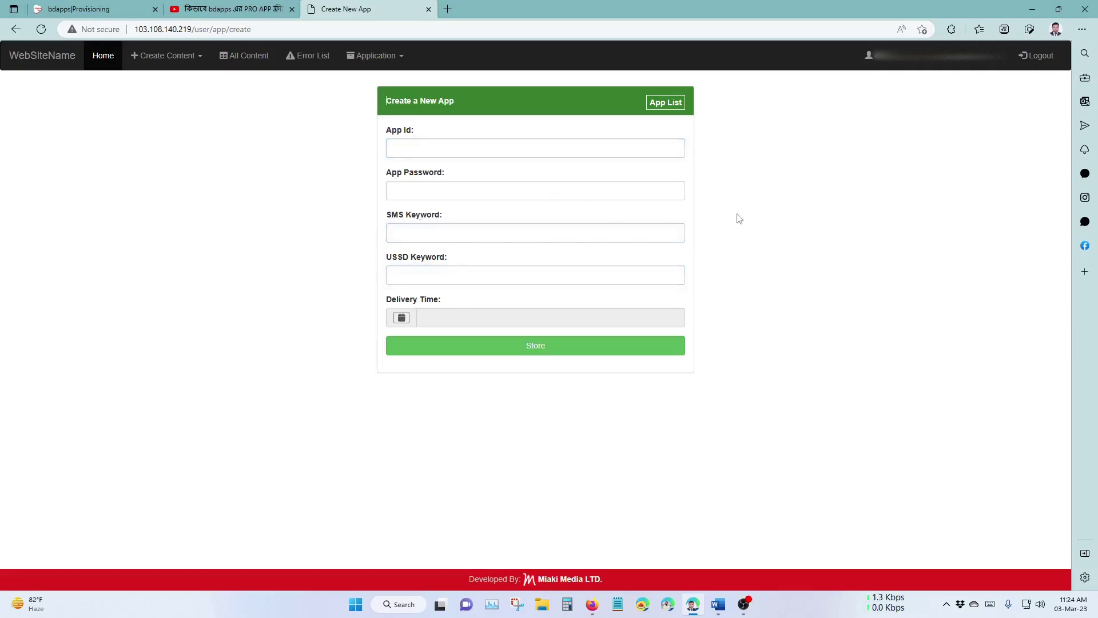
Switch to Gmail in Firefox and locate the API key line in the bdapps approval e-mail
{"action": "left_click", "coordinate": [592, 604]}
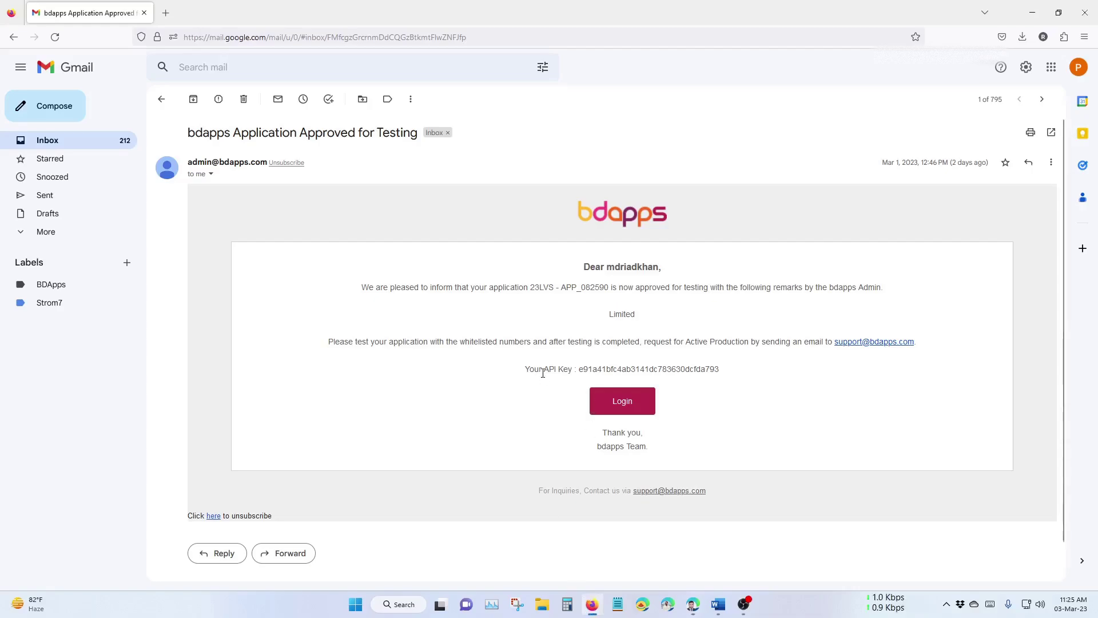
{"action": "left_click_drag", "start_coordinate": [524, 372], "coordinate": [571, 373]}
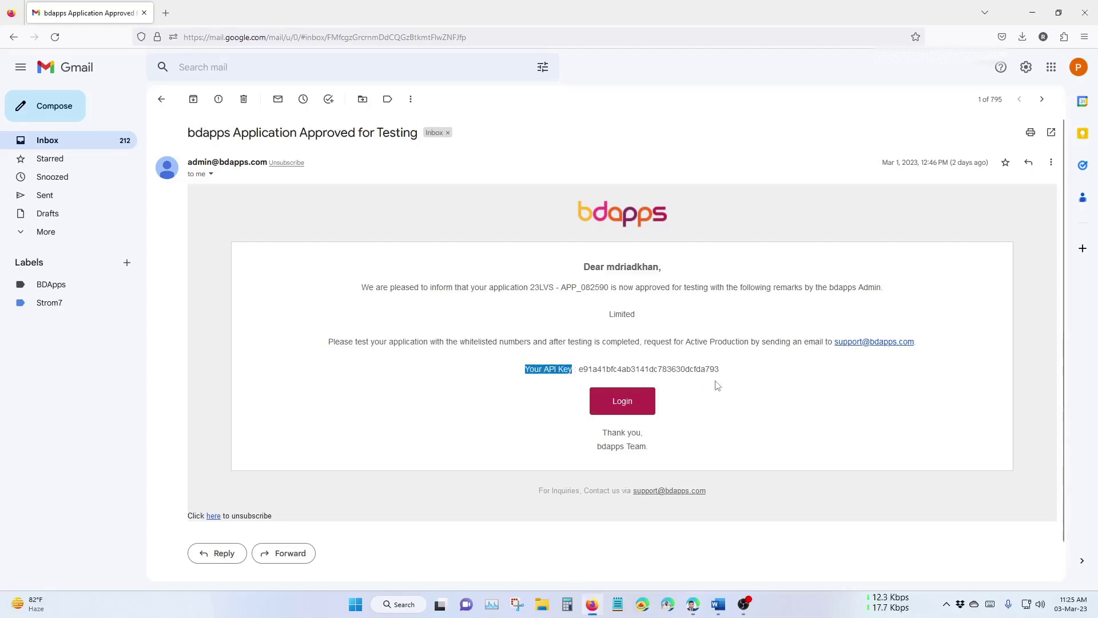
{"action": "left_click", "coordinate": [693, 604]}
Copy the application ID APP_082590 from the 23LVS app's details on bdapps into the new app form's App Id field
{"action": "left_click", "coordinate": [113, 6]}
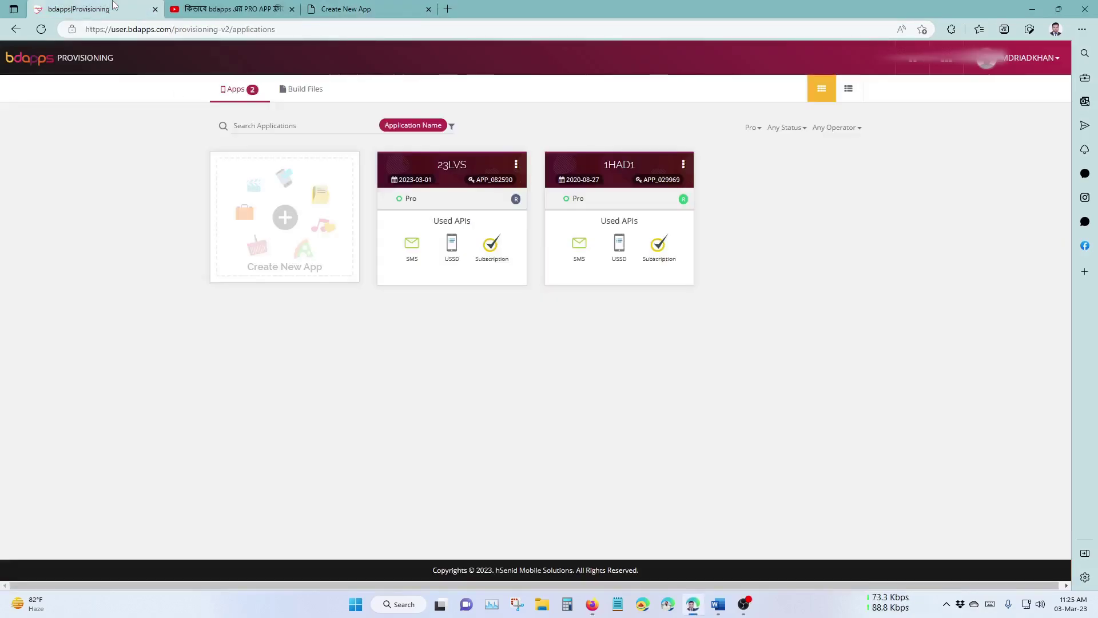
{"action": "left_click", "coordinate": [487, 179]}
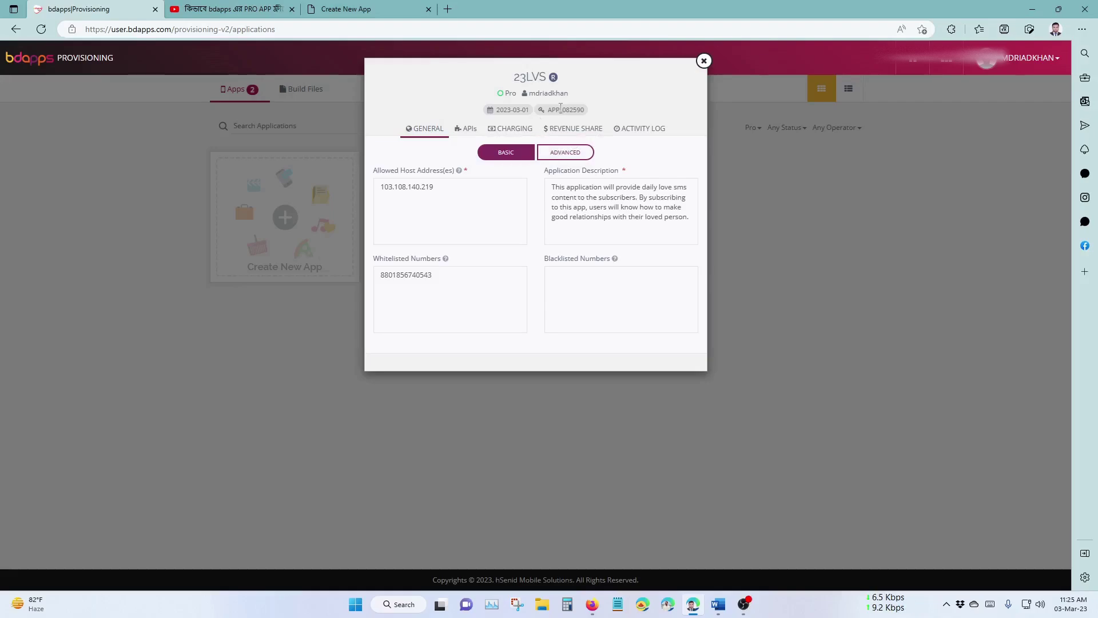
{"action": "double_click", "coordinate": [563, 109]}
{"action": "right_click", "coordinate": [563, 109]}
{"action": "left_click", "coordinate": [589, 118]}
{"action": "left_click", "coordinate": [346, 9]}
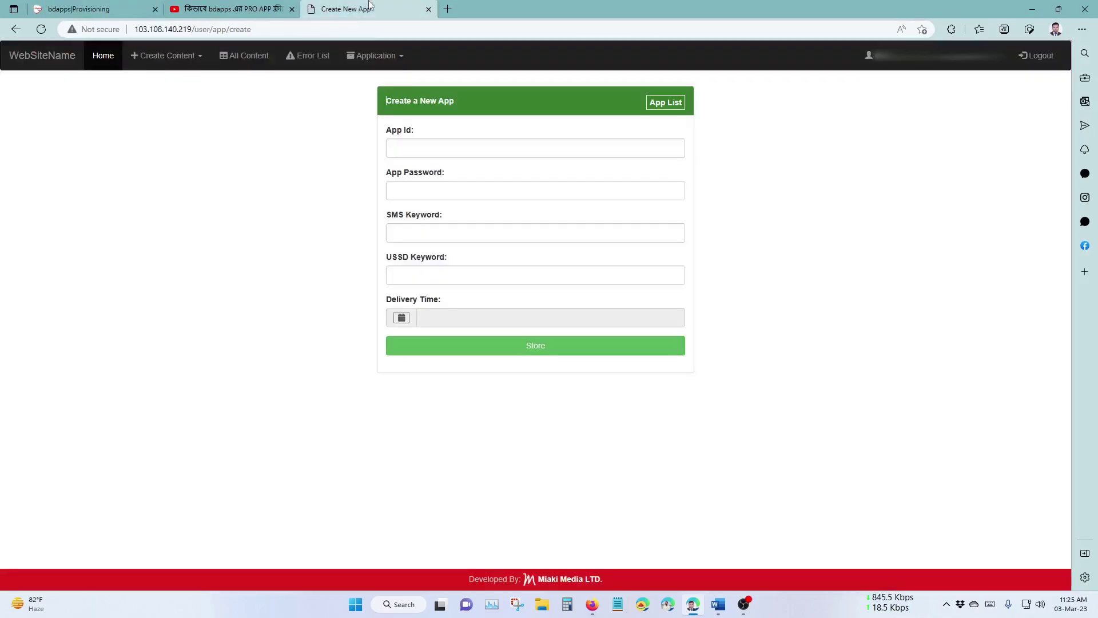
{"action": "right_click", "coordinate": [436, 148]}
{"action": "left_click", "coordinate": [480, 289]}
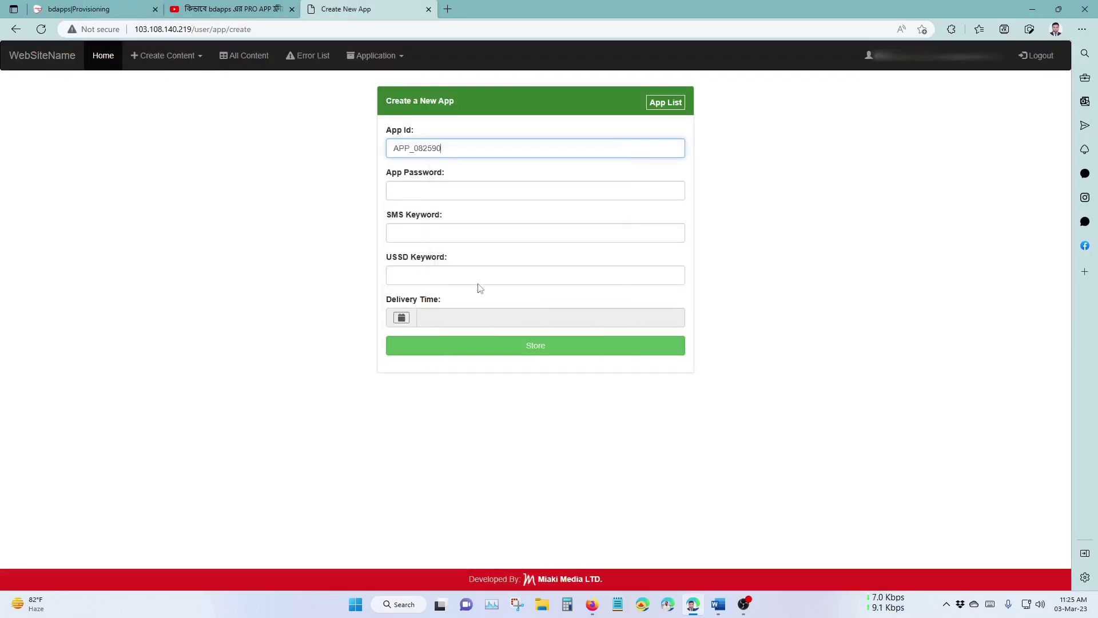
Copy the API key from the bdapps approval e-mail in Firefox into the new app form's App Password field in Edge
{"action": "left_click", "coordinate": [592, 604]}
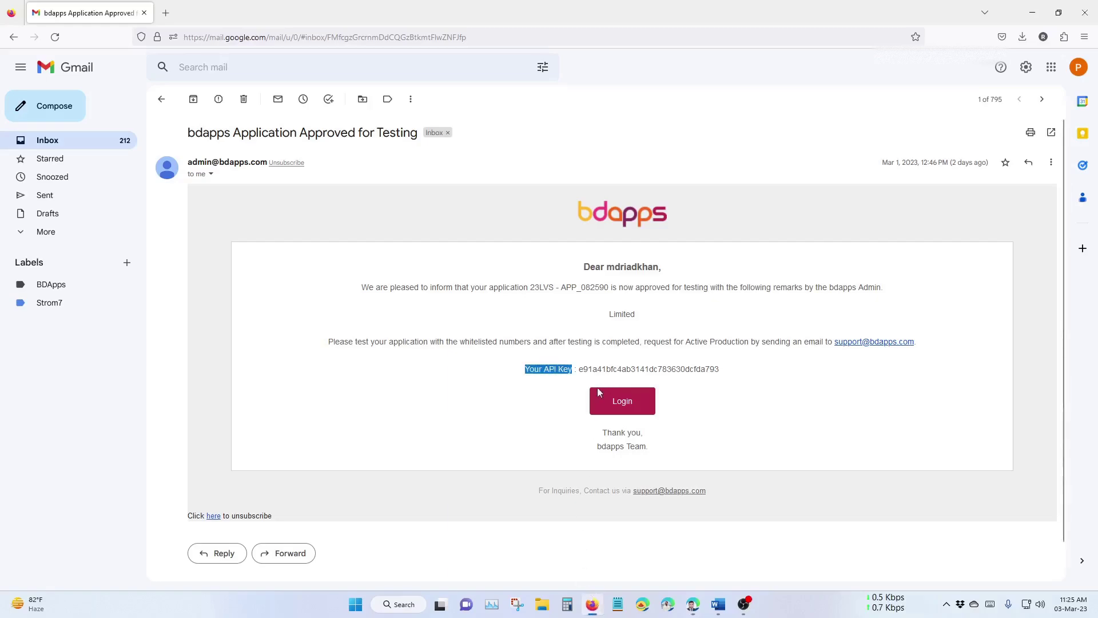
{"action": "left_click", "coordinate": [559, 373]}
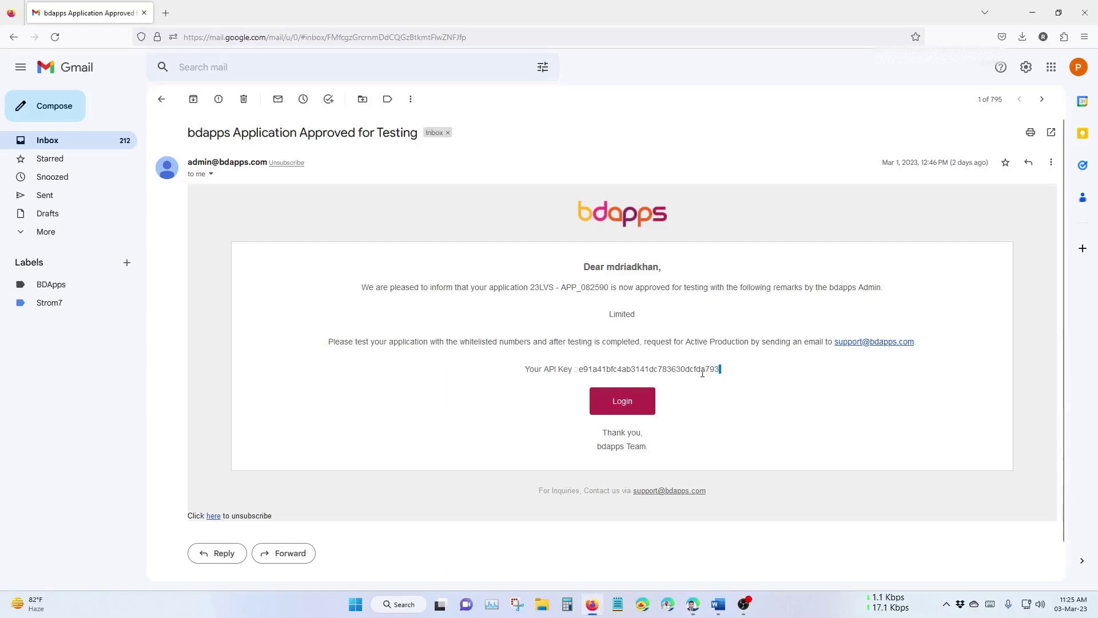
{"action": "mouse_move", "coordinate": [720, 369]}
{"action": "left_mouse_down"}
{"action": "mouse_move", "coordinate": [593, 371]}
{"action": "mouse_move", "coordinate": [719, 369]}
{"action": "left_mouse_up"}
{"action": "left_click", "coordinate": [596, 370]}
{"action": "left_click", "coordinate": [583, 368]}
{"action": "right_click", "coordinate": [699, 372]}
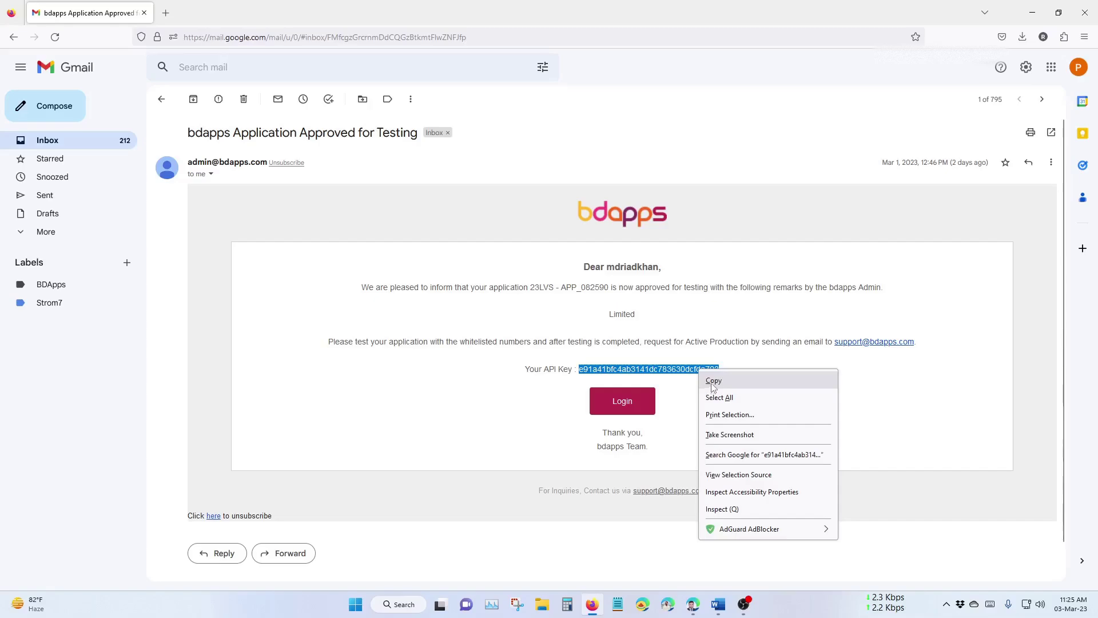
{"action": "left_click", "coordinate": [713, 380]}
{"action": "left_click", "coordinate": [693, 604]}
{"action": "left_click", "coordinate": [449, 190]}
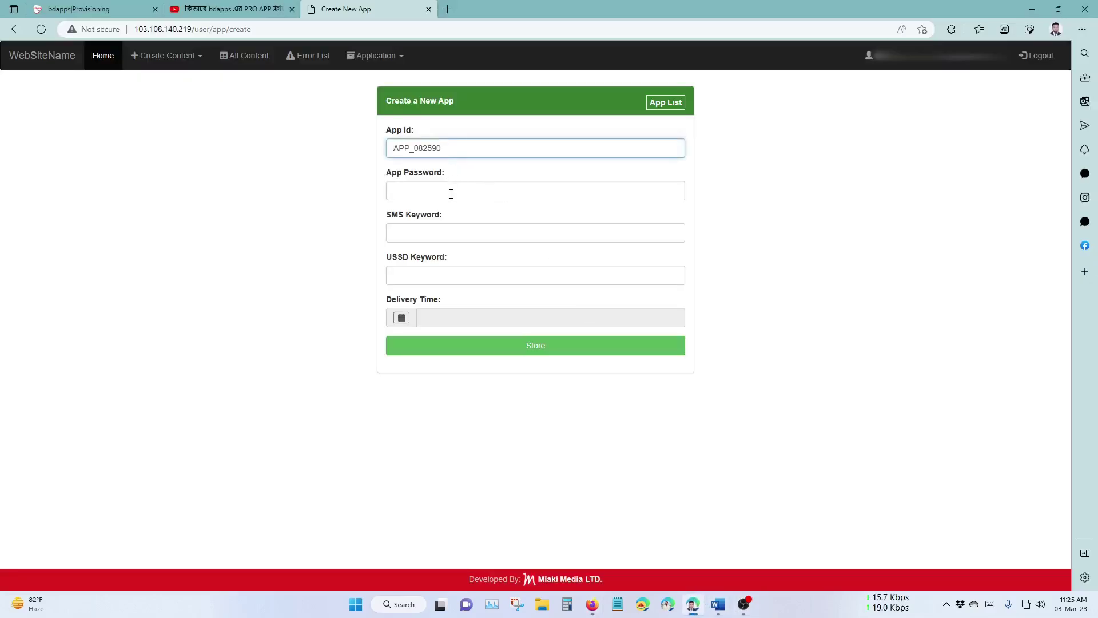
{"action": "right_click", "coordinate": [449, 191]}
{"action": "left_click", "coordinate": [486, 319]}
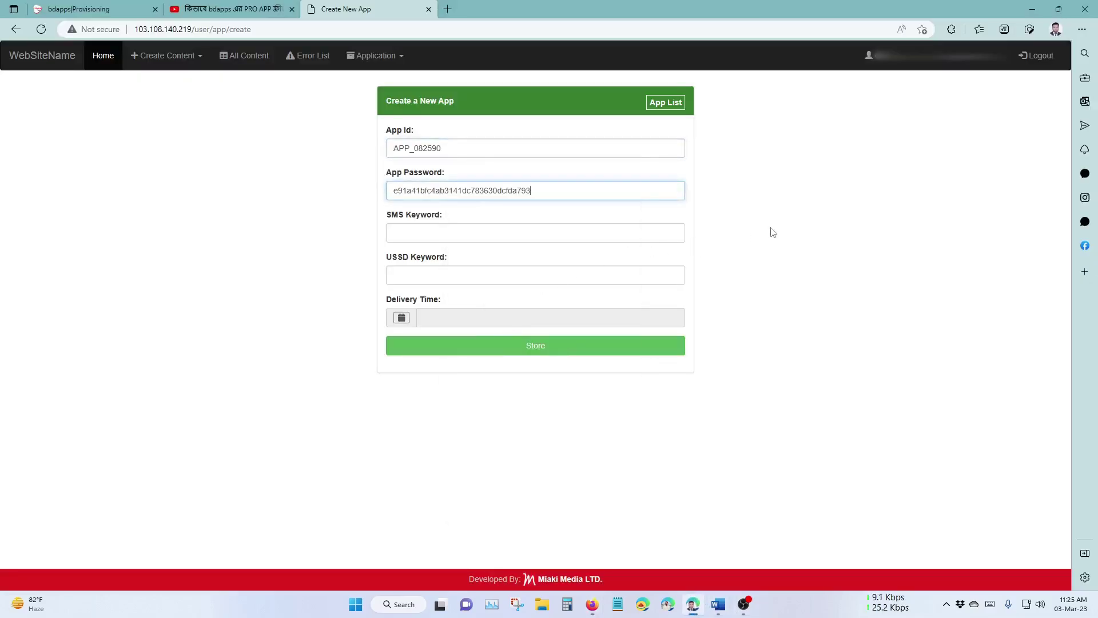
Copy the SMS keyword 23lvs from the 23LVS app's SMS API settings on bdapps into the form's SMS Keyword field
{"action": "left_click", "coordinate": [423, 230]}
{"action": "left_click", "coordinate": [76, 7]}
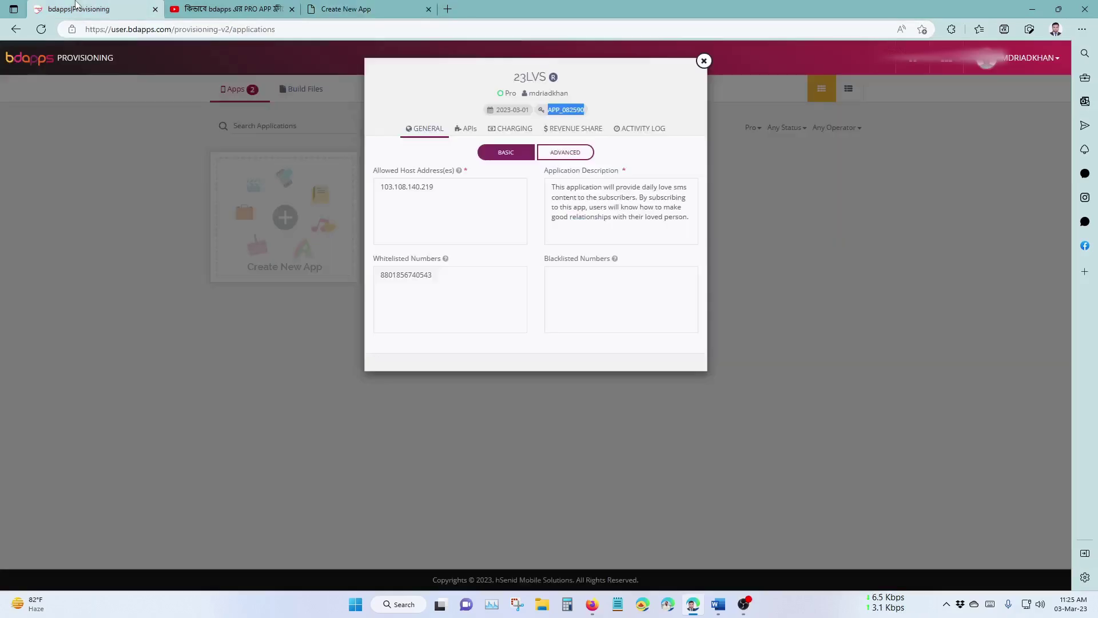
{"action": "left_click", "coordinate": [466, 128]}
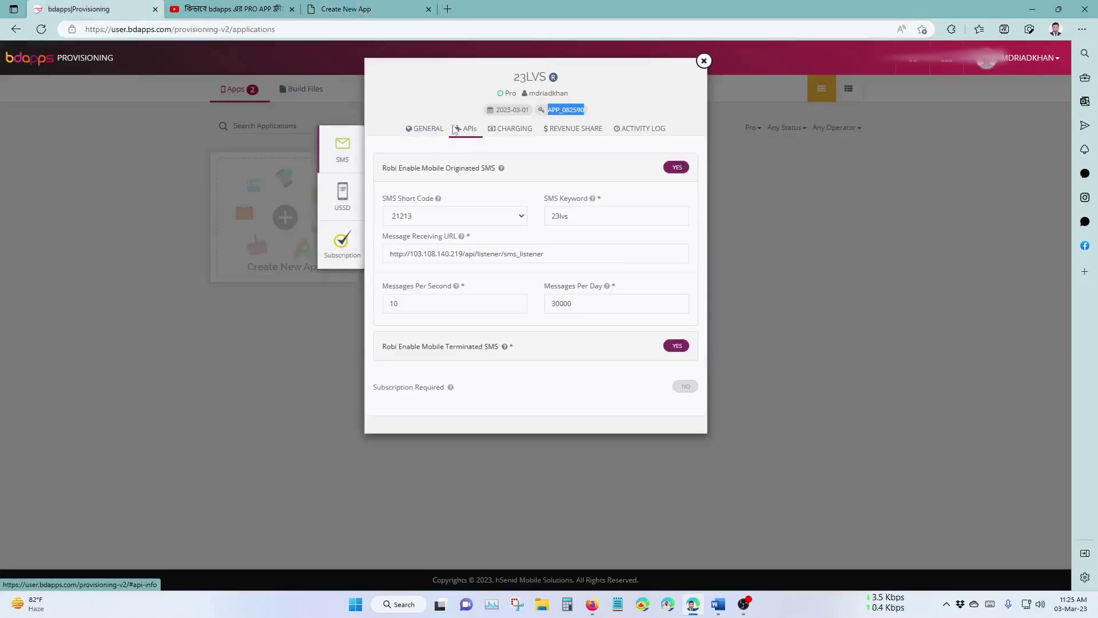
{"action": "double_click", "coordinate": [558, 217]}
{"action": "right_click", "coordinate": [559, 217]}
{"action": "left_click", "coordinate": [589, 221]}
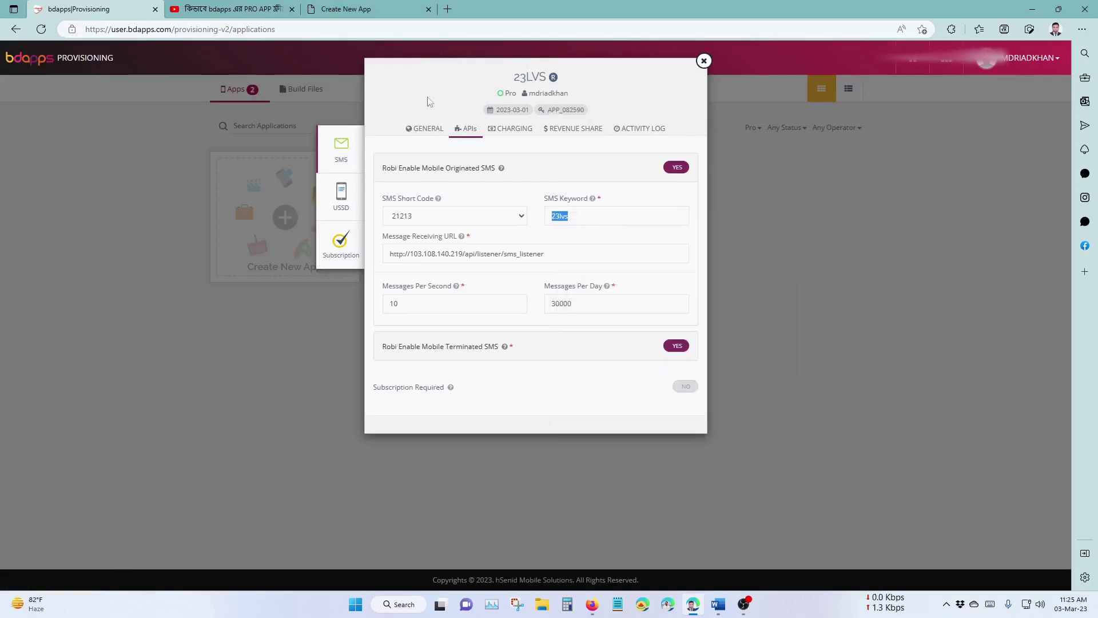
{"action": "left_click", "coordinate": [346, 9]}
{"action": "right_click", "coordinate": [432, 234]}
{"action": "left_click", "coordinate": [458, 359]}
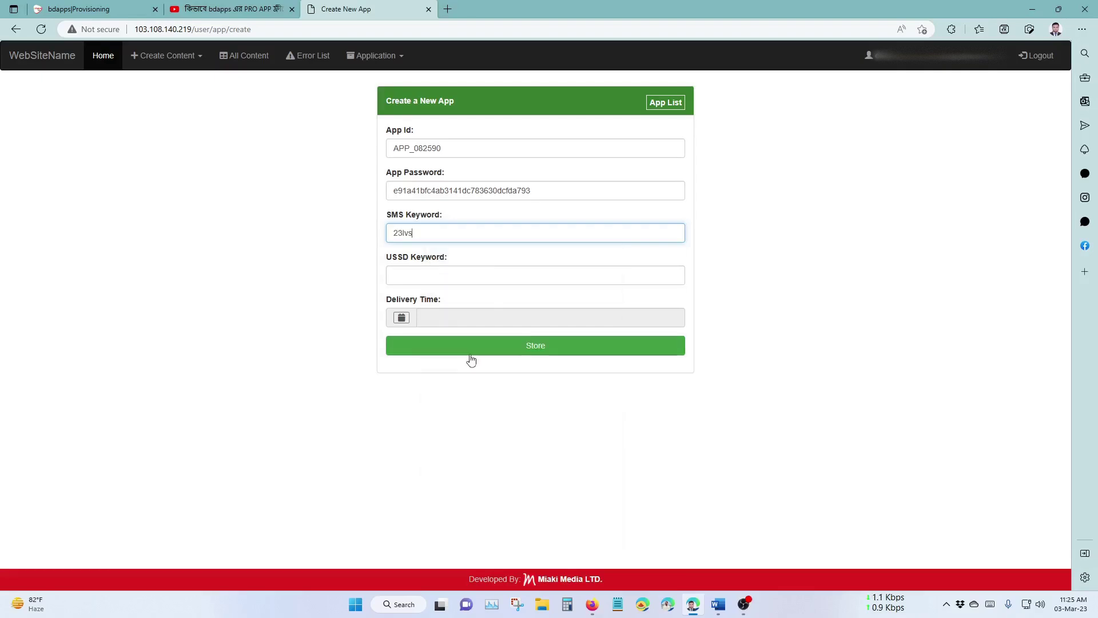
Copy the keyword 1463 from the app's USSD API settings on bdapps into the form's USSD Keyword field
{"action": "left_click", "coordinate": [121, 8]}
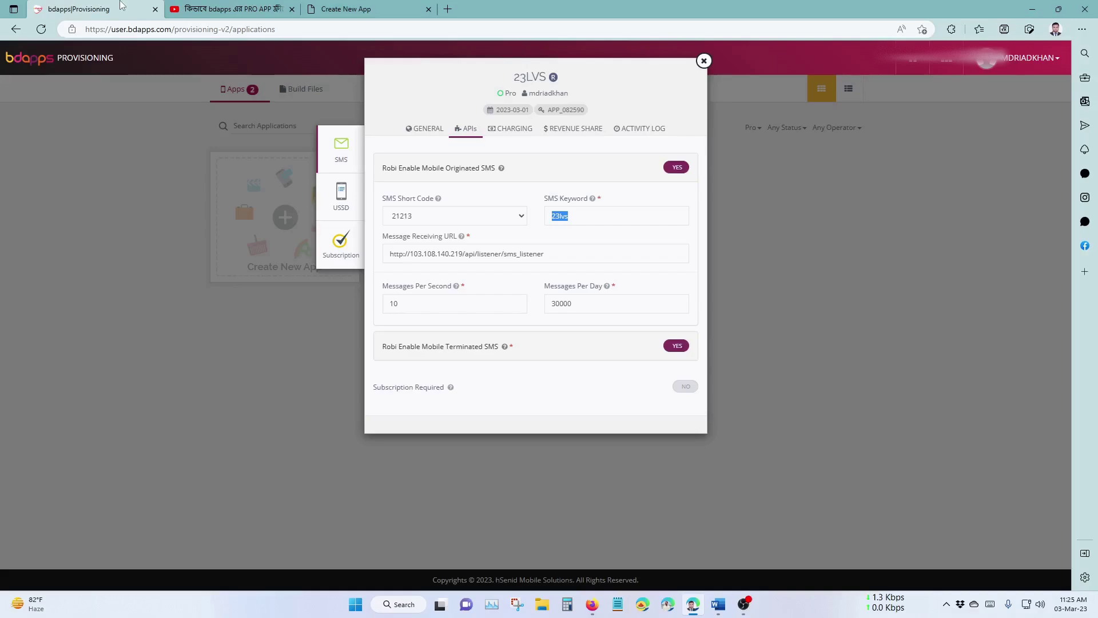
{"action": "left_click", "coordinate": [346, 9]}
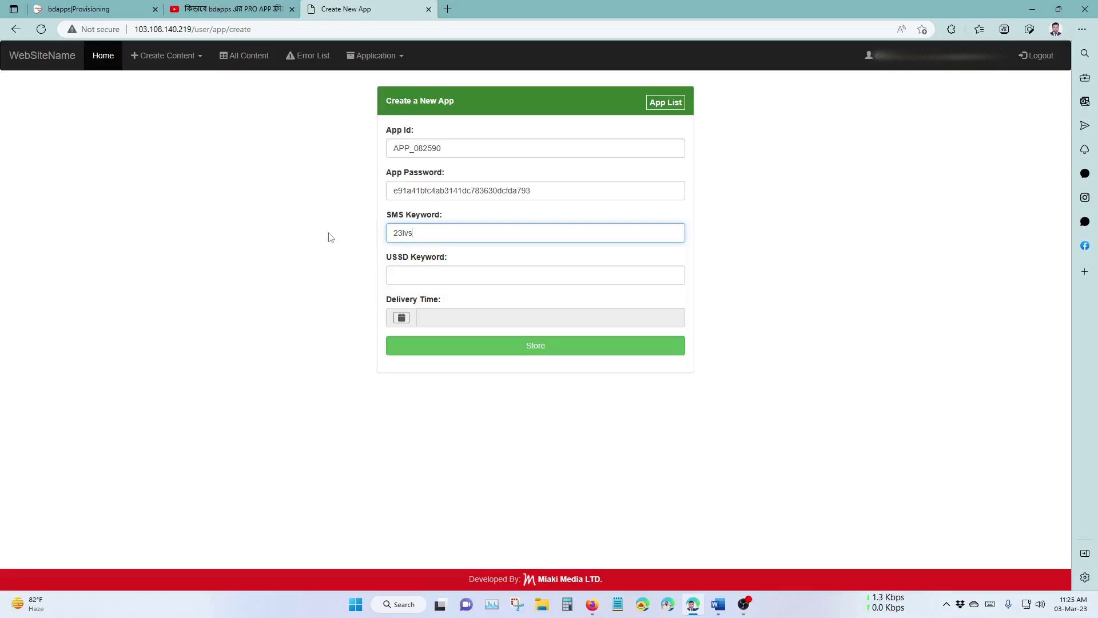
{"action": "key", "text": "ctrl+Tab"}
{"action": "left_click", "coordinate": [338, 202]}
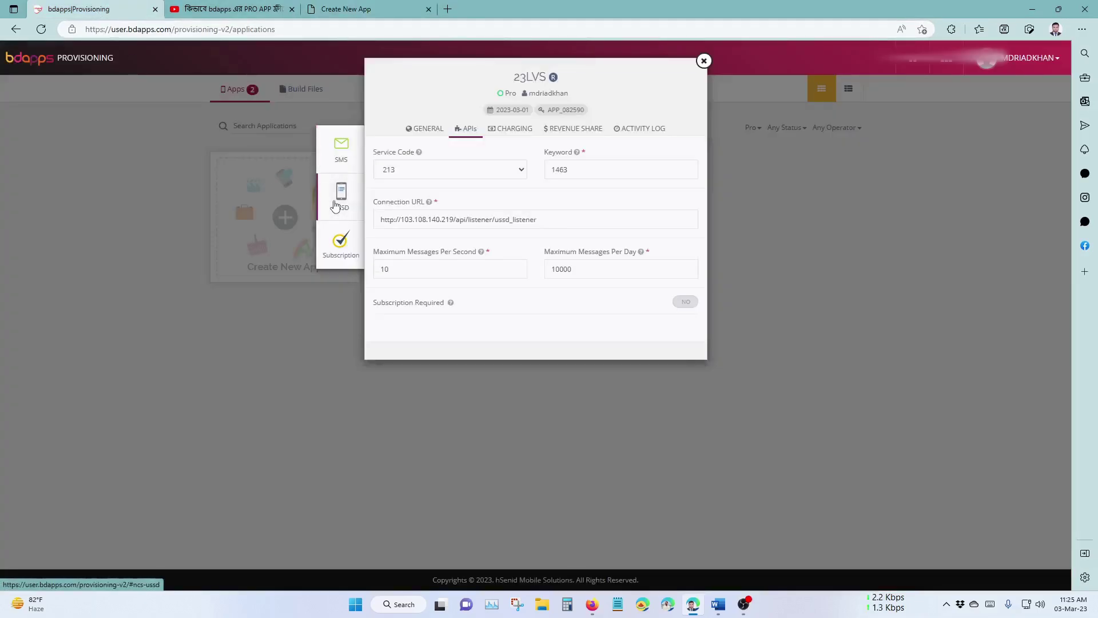
{"action": "double_click", "coordinate": [559, 170]}
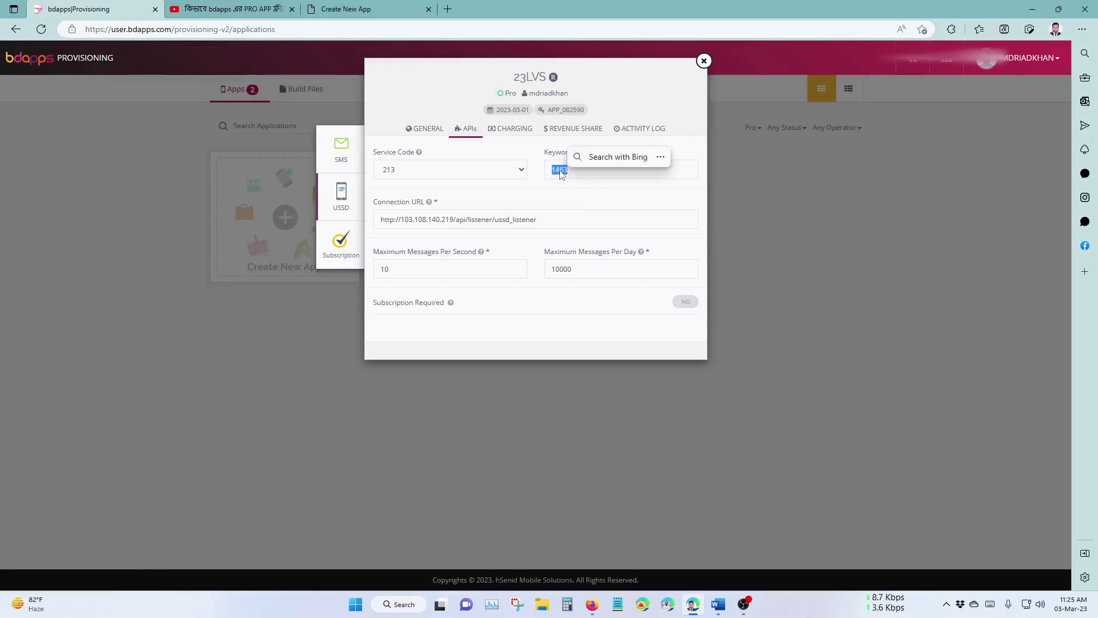
{"action": "right_click", "coordinate": [615, 171]}
{"action": "left_click", "coordinate": [641, 179]}
{"action": "left_click", "coordinate": [344, 9]}
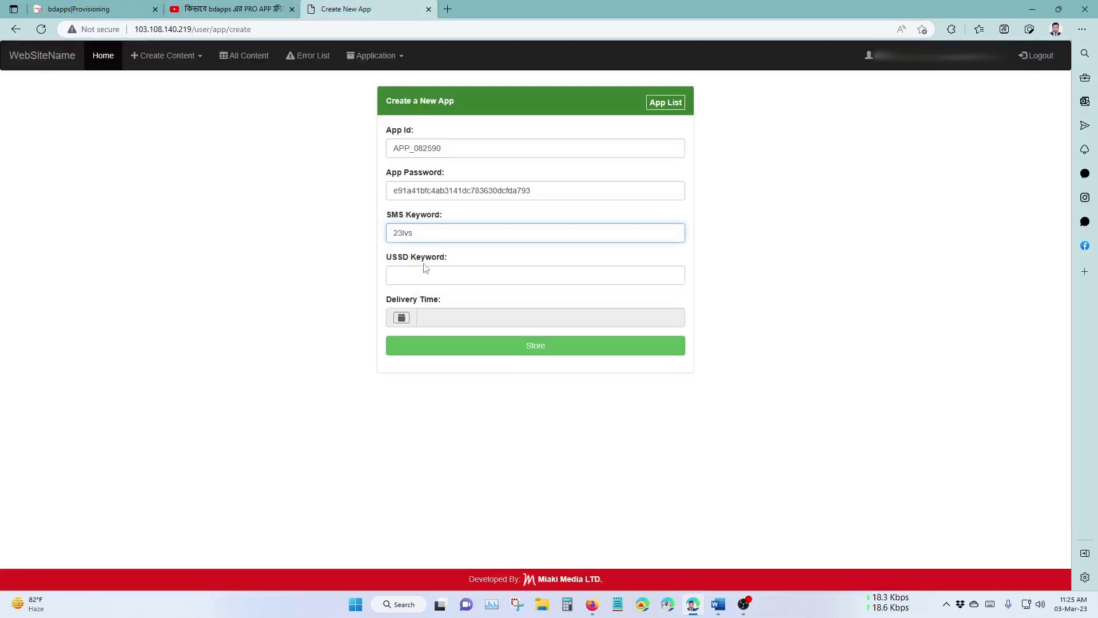
{"action": "right_click", "coordinate": [426, 269]}
{"action": "left_click", "coordinate": [477, 417]}
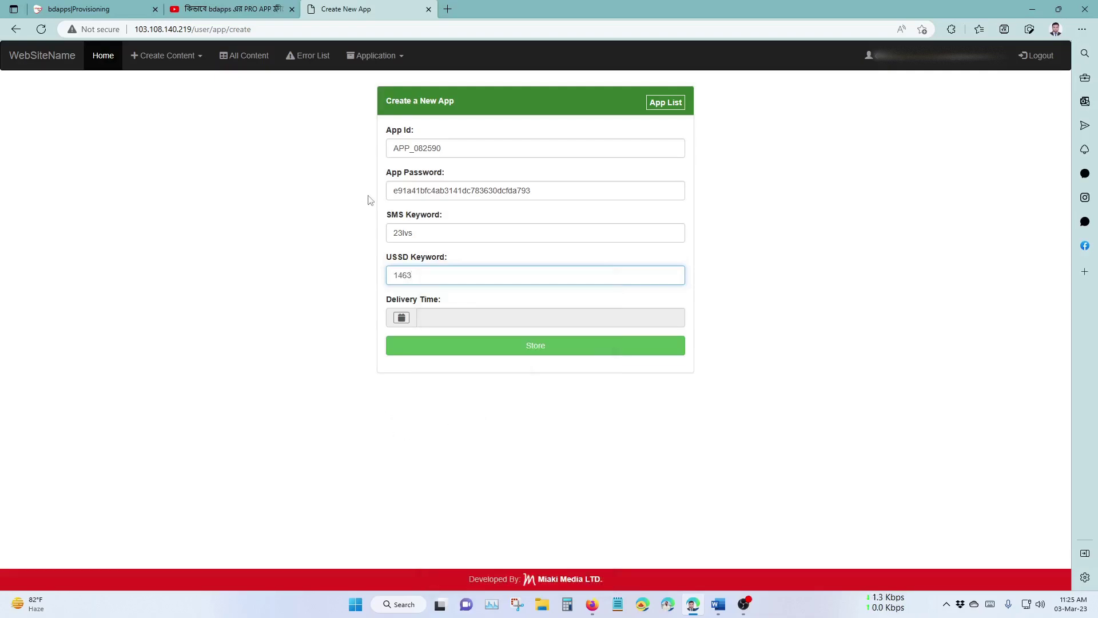
Set the delivery time to 17:30 and store the new app
{"action": "left_click", "coordinate": [402, 319]}
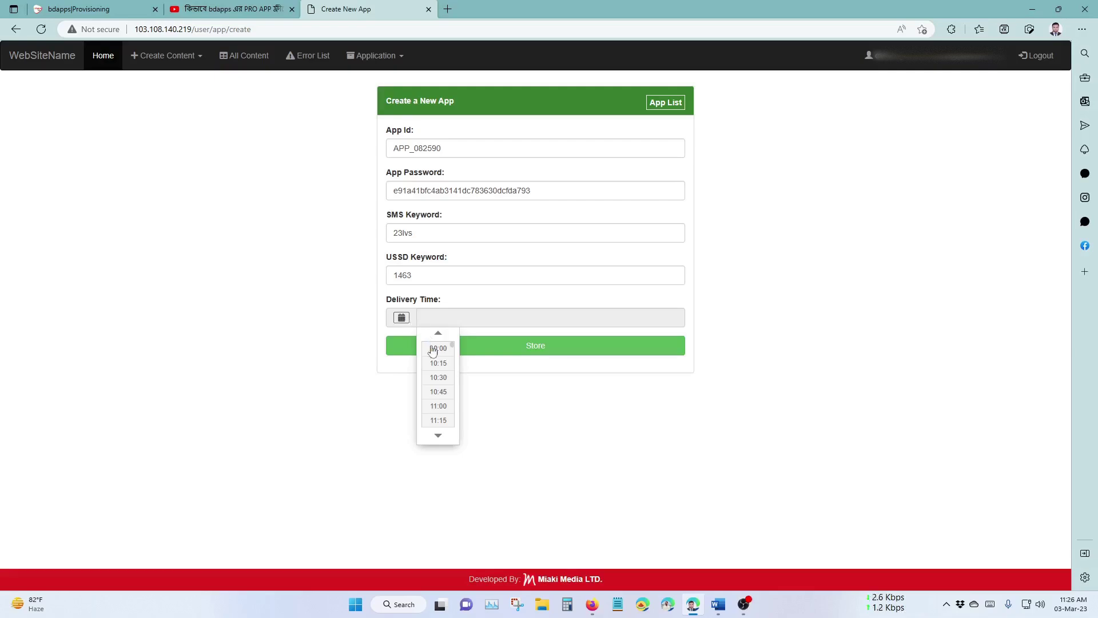
{"action": "scroll", "coordinate": [435, 375], "scroll_direction": "down", "scroll_amount": 8}
{"action": "scroll", "coordinate": [440, 409], "scroll_direction": "up", "scroll_amount": 1}
{"action": "left_click", "coordinate": [439, 389]}
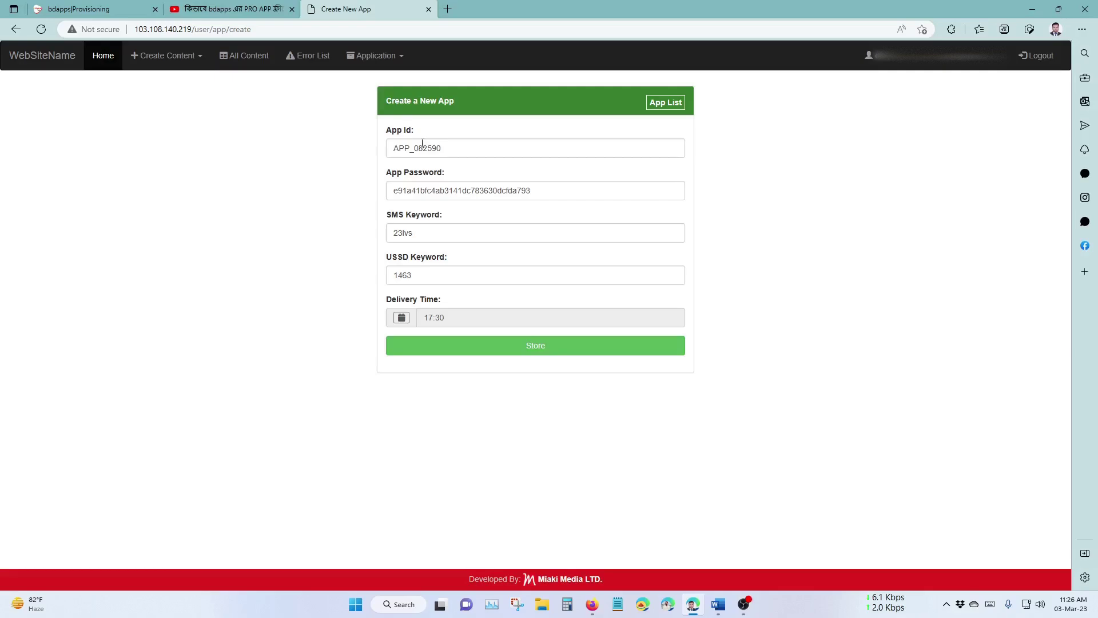
{"action": "left_click", "coordinate": [535, 353]}
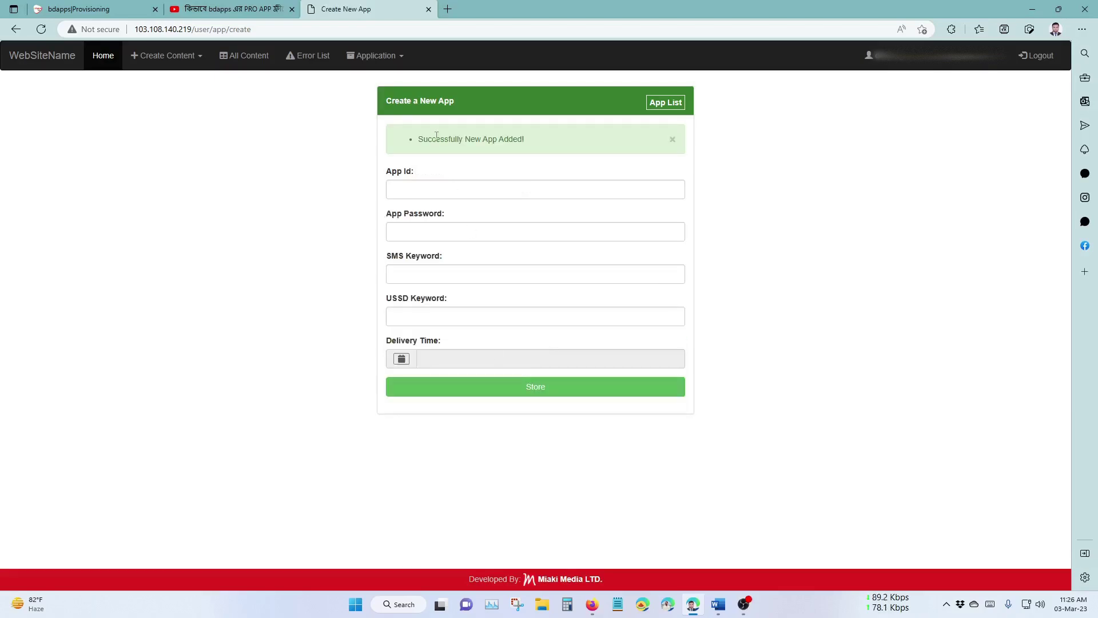
{"action": "left_click_drag", "start_coordinate": [419, 140], "coordinate": [533, 140]}
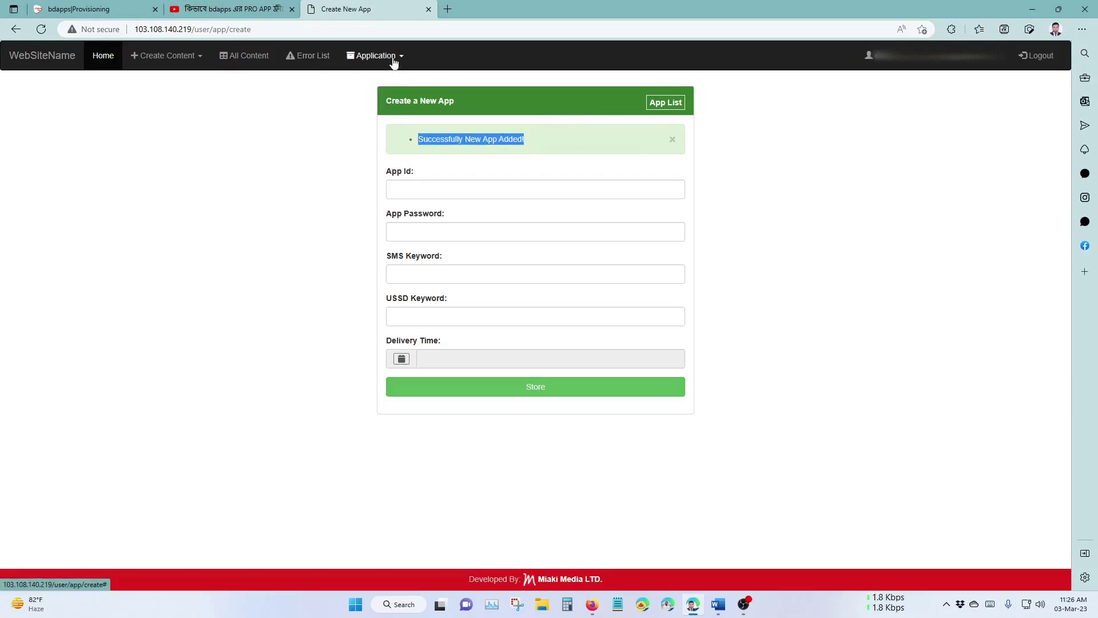
Check the APP_082590 entry in the Keyword & Time table on the hosting dashboard
{"action": "left_click", "coordinate": [101, 55]}
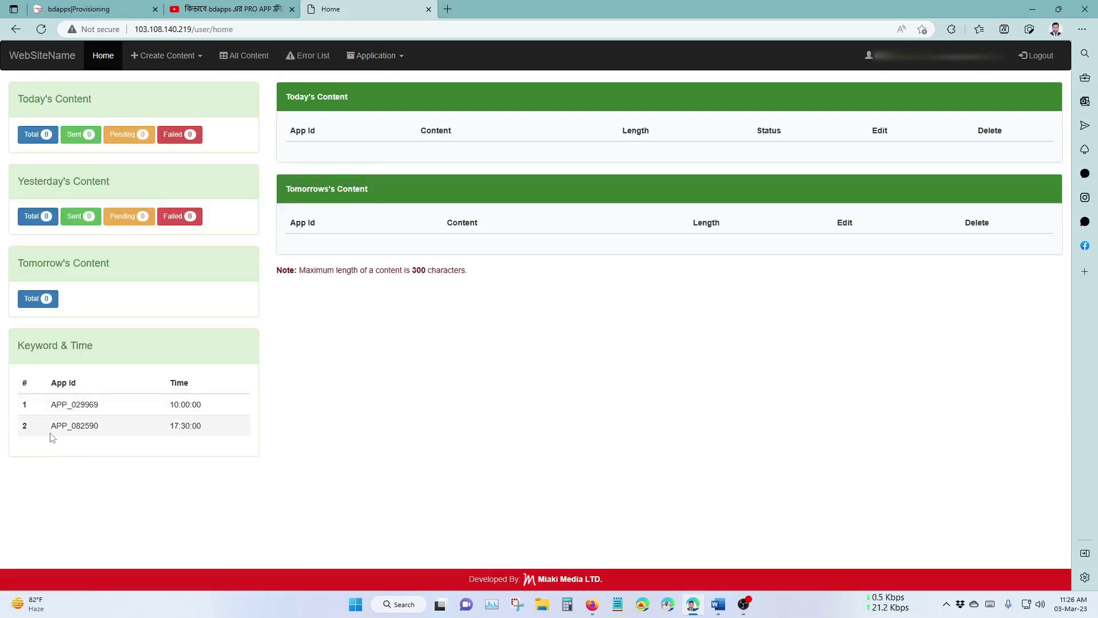
{"action": "left_click_drag", "start_coordinate": [45, 436], "coordinate": [220, 436]}
{"action": "left_click", "coordinate": [343, 458]}
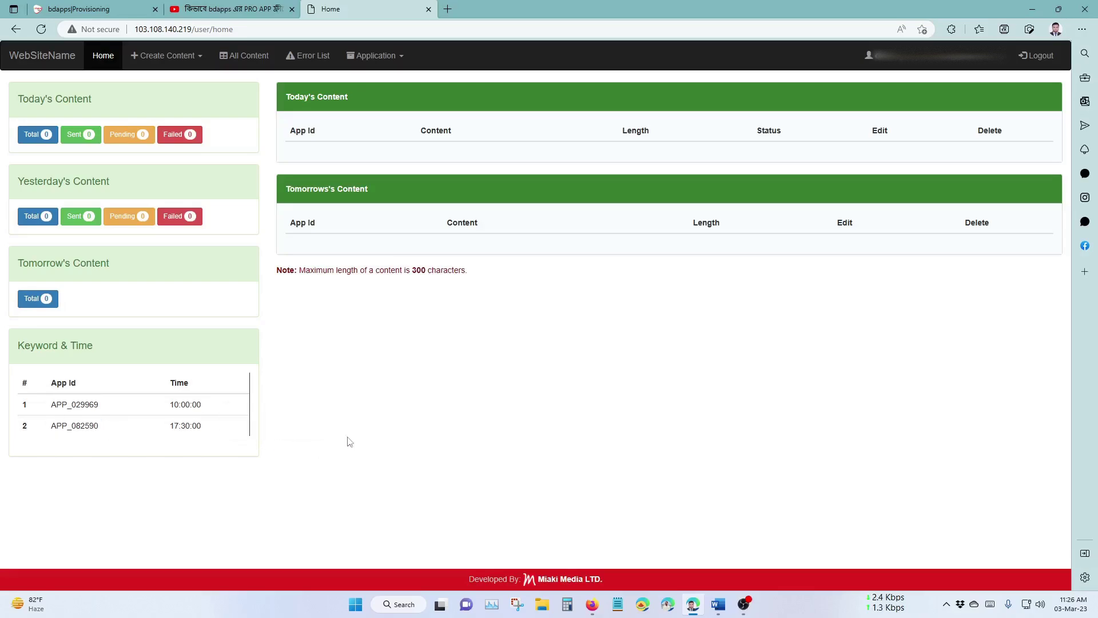
Open the application list and review the stored apps' IDs, passwords, keywords and delivery times
{"action": "left_click", "coordinate": [397, 58]}
{"action": "left_click", "coordinate": [368, 82]}
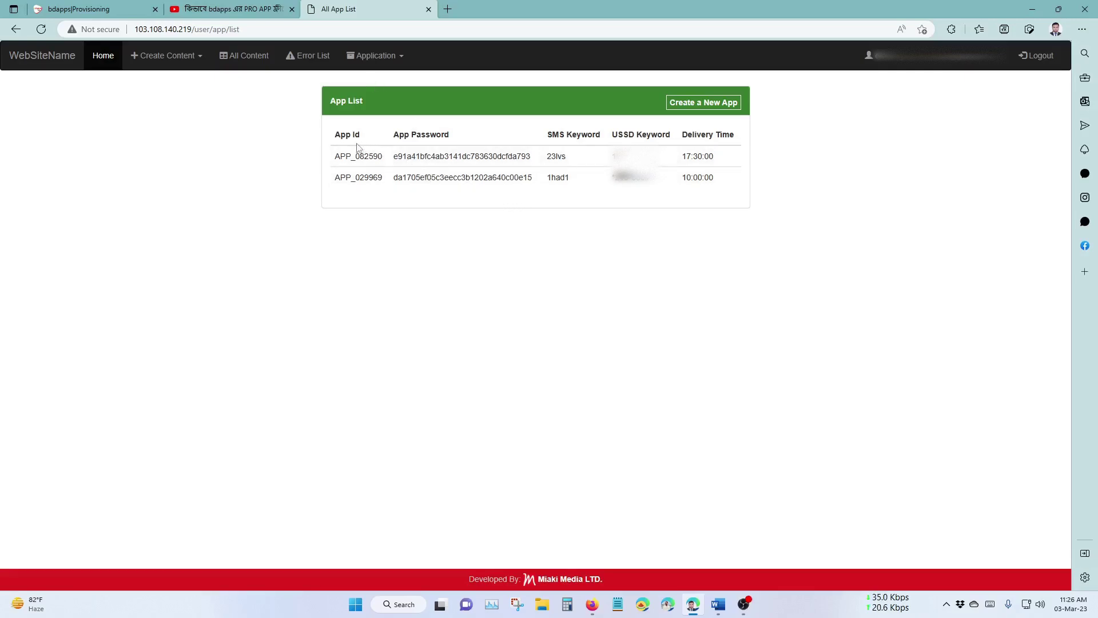
{"action": "left_click_drag", "start_coordinate": [353, 134], "coordinate": [753, 206]}
{"action": "left_click", "coordinate": [356, 167]}
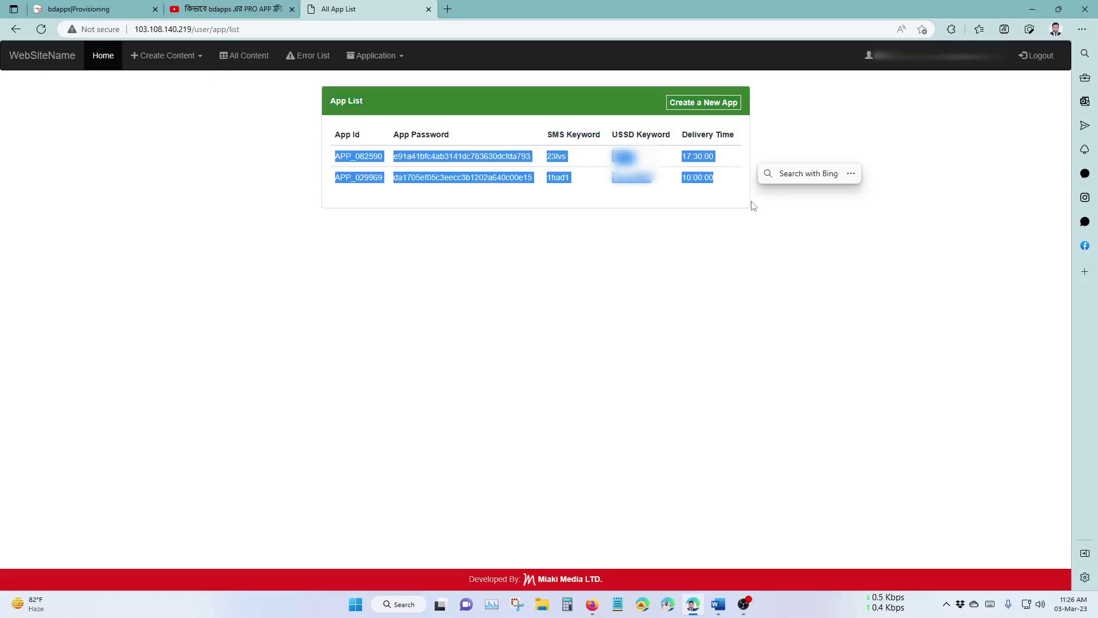
{"action": "left_click", "coordinate": [751, 225]}
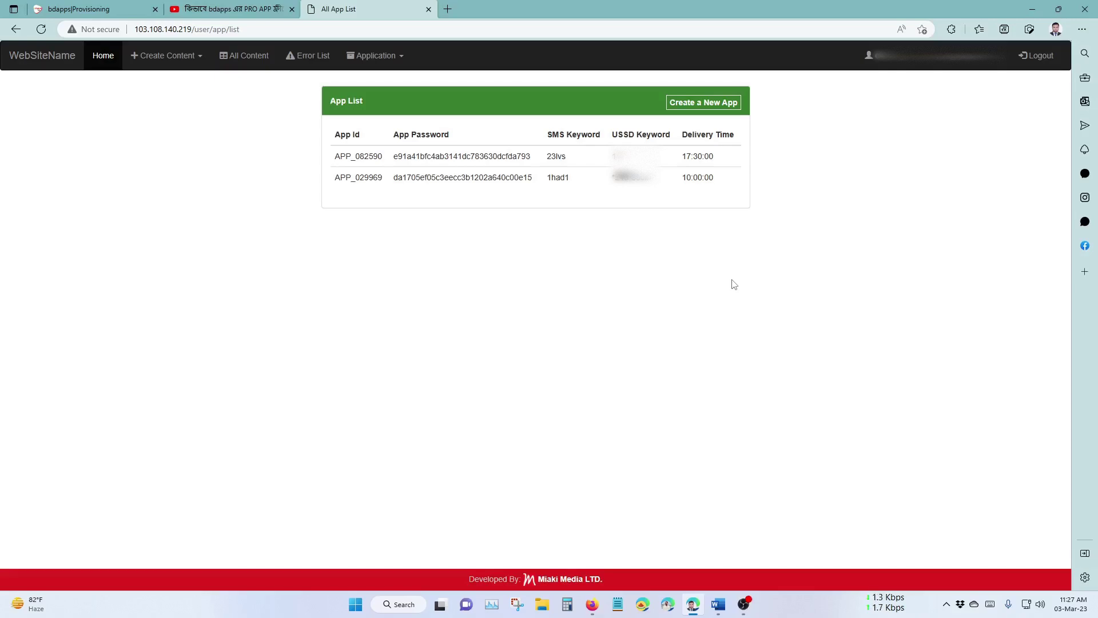
Return to the hosting dashboard and look at the page with all content
{"action": "key", "text": "alt+Left"}
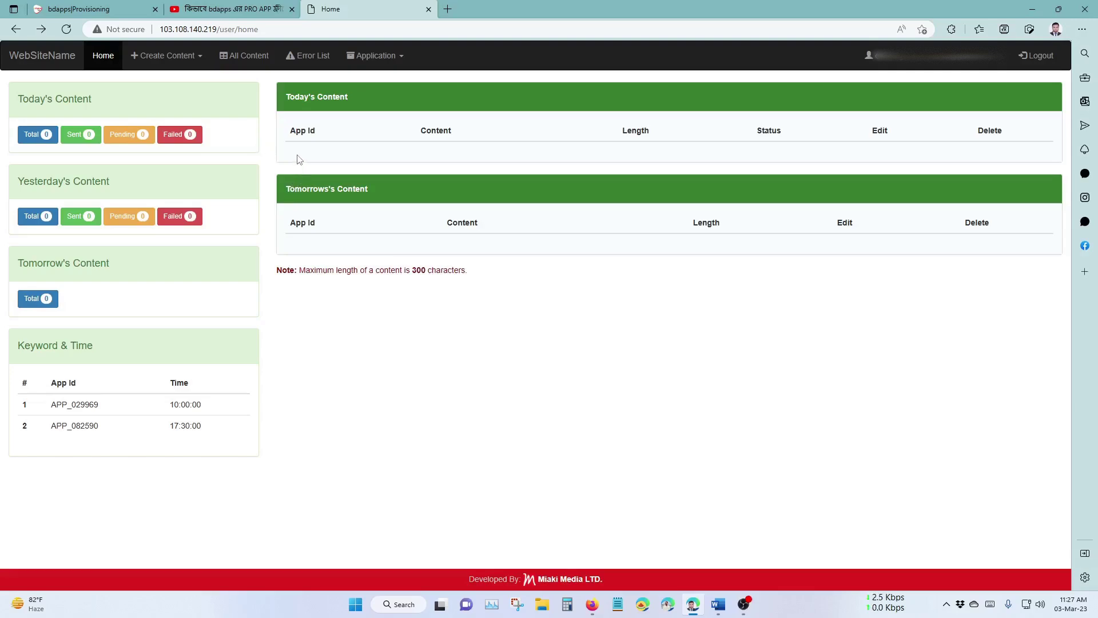
{"action": "left_click", "coordinate": [255, 60]}
{"action": "key", "text": "alt+Left"}
Switch to Gmail in Firefox and read the approval e-mail's instruction about requesting Active Production
{"action": "left_click", "coordinate": [601, 608]}
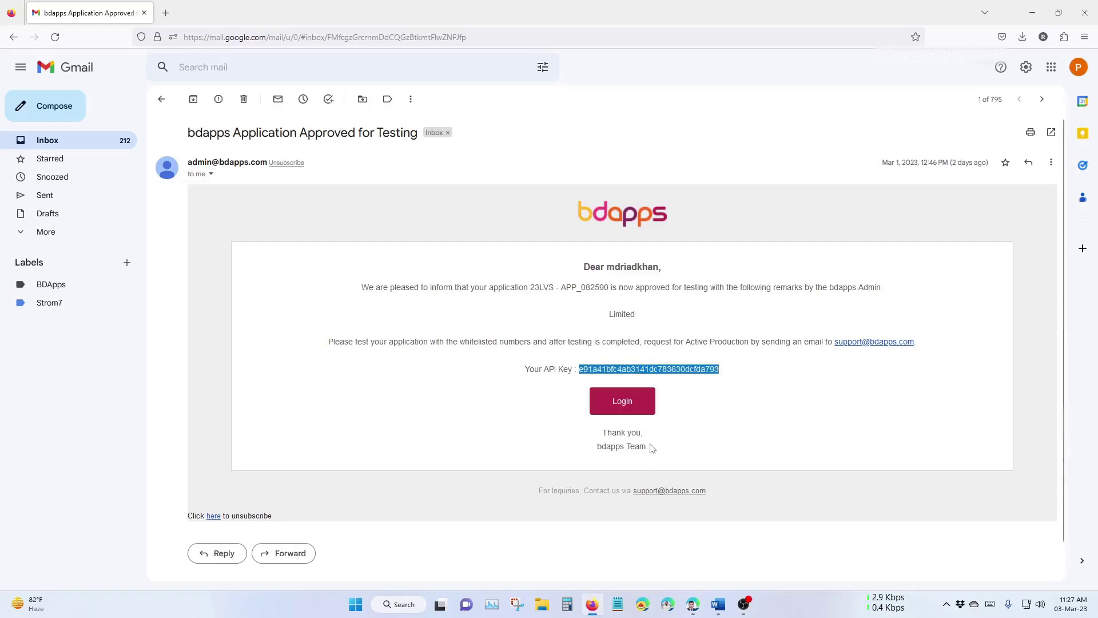
{"action": "left_click", "coordinate": [753, 371]}
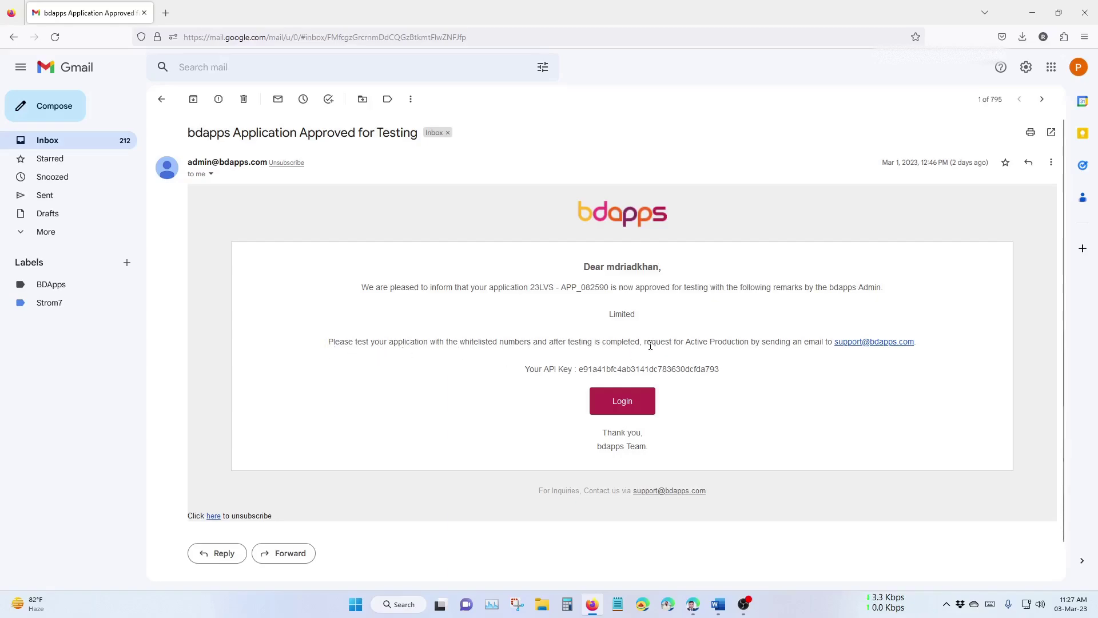
{"action": "left_click_drag", "start_coordinate": [651, 345], "coordinate": [780, 343]}
{"action": "left_click", "coordinate": [800, 363]}
Switch back to Edge and open the bdapps repository on GitHub in a new tab
{"action": "left_click", "coordinate": [693, 604]}
{"action": "left_click", "coordinate": [448, 9]}
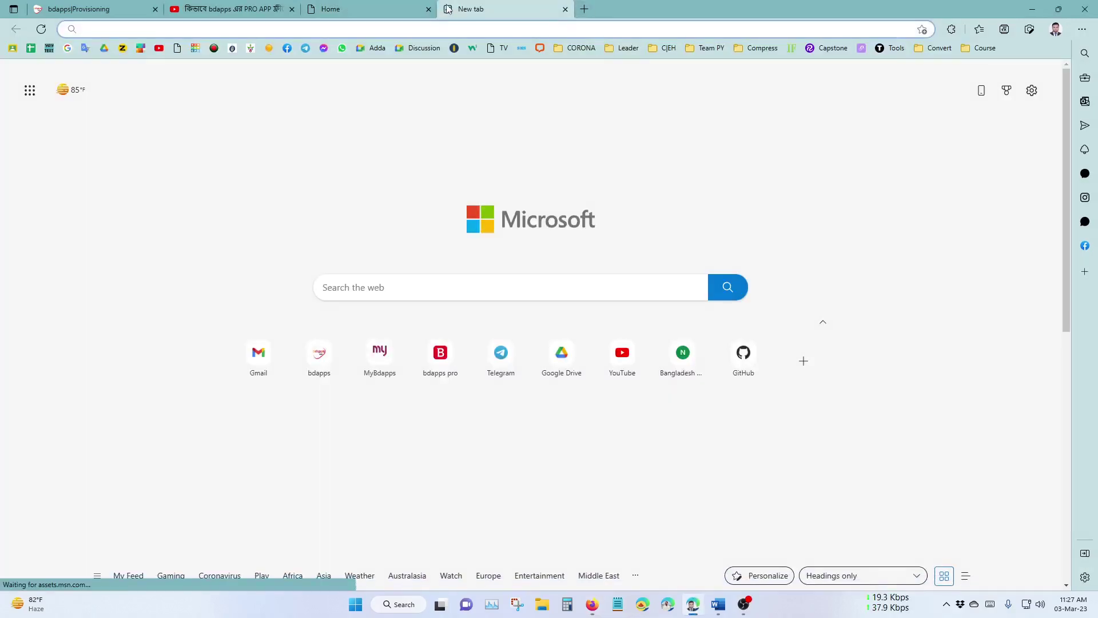
{"action": "left_click", "coordinate": [742, 368]}
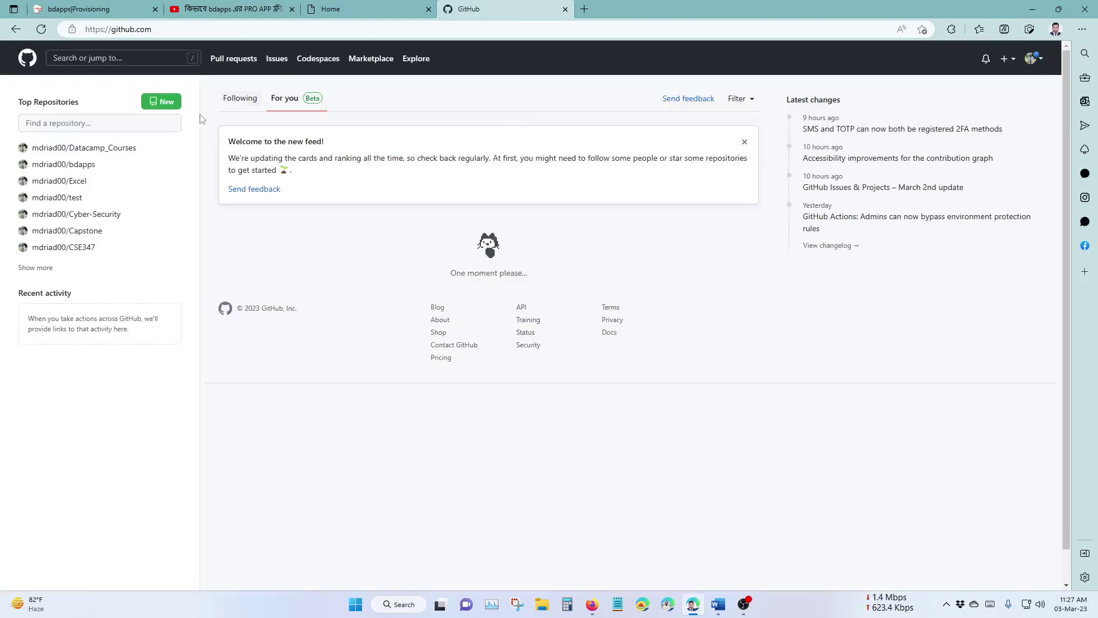
{"action": "left_click", "coordinate": [65, 166]}
{"action": "mouse_move", "coordinate": [64, 170]}
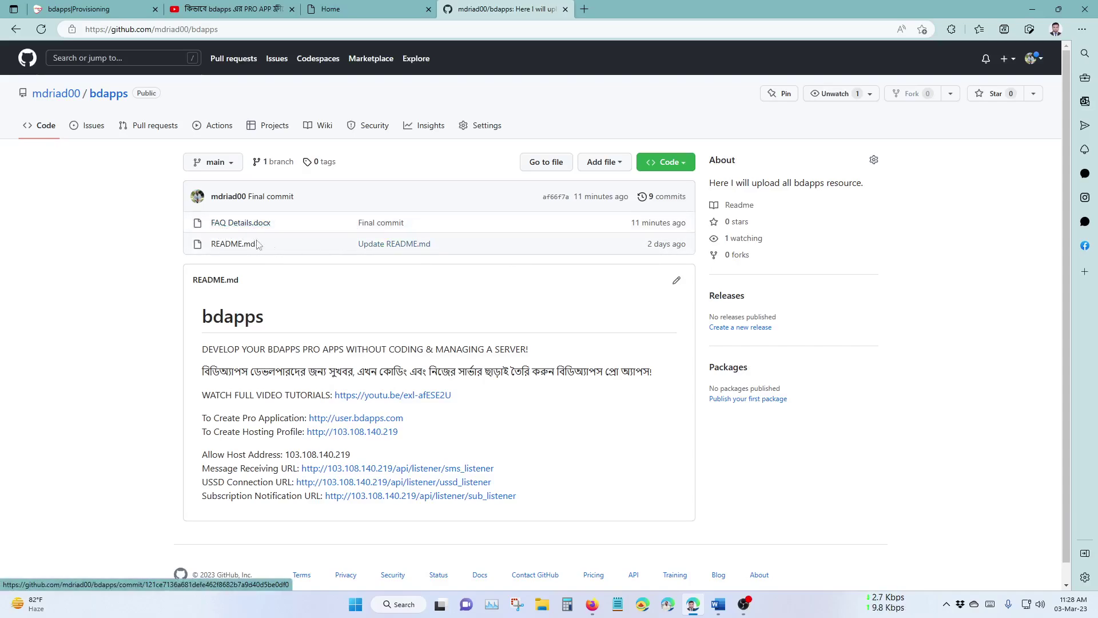
Open FAQ Details.docx from the repository and download the file
{"action": "left_click", "coordinate": [247, 225]}
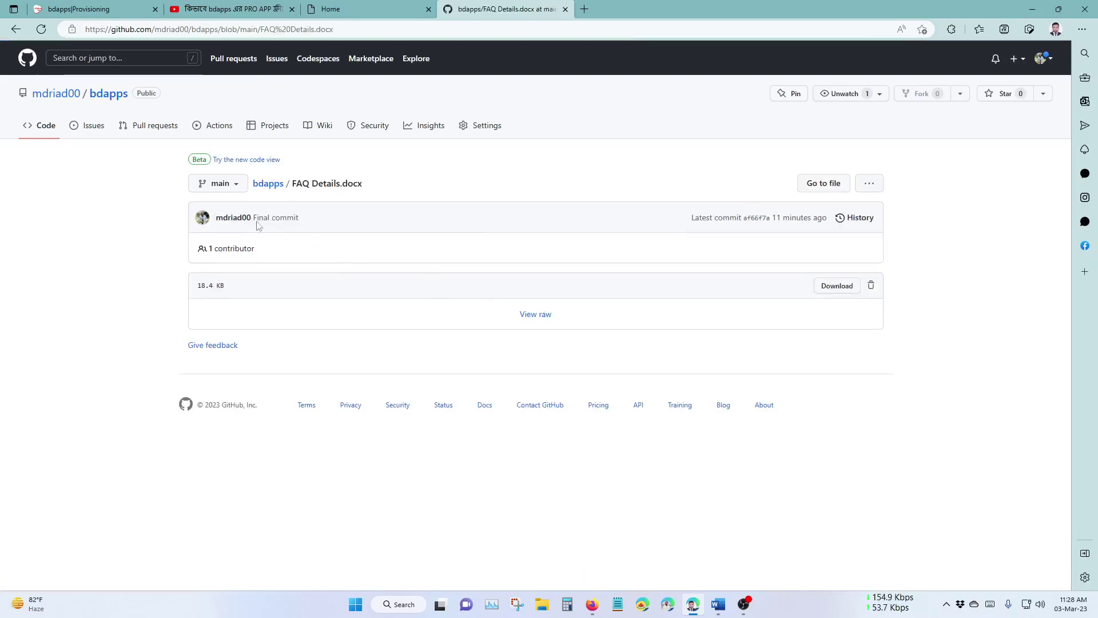
{"action": "left_click", "coordinate": [527, 317]}
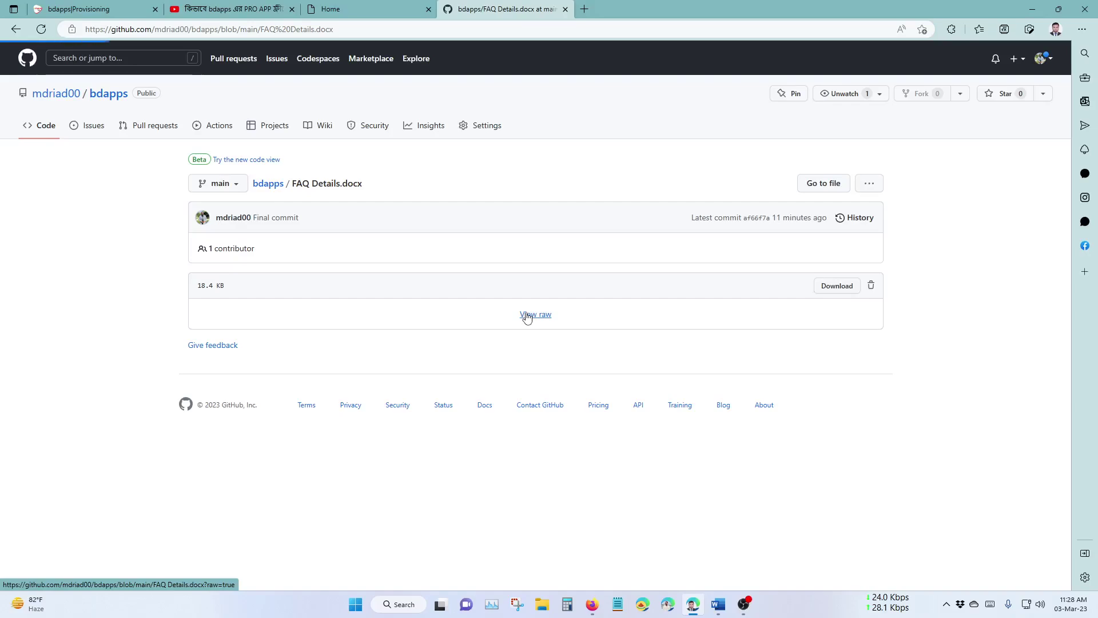
{"action": "left_click", "coordinate": [841, 287]}
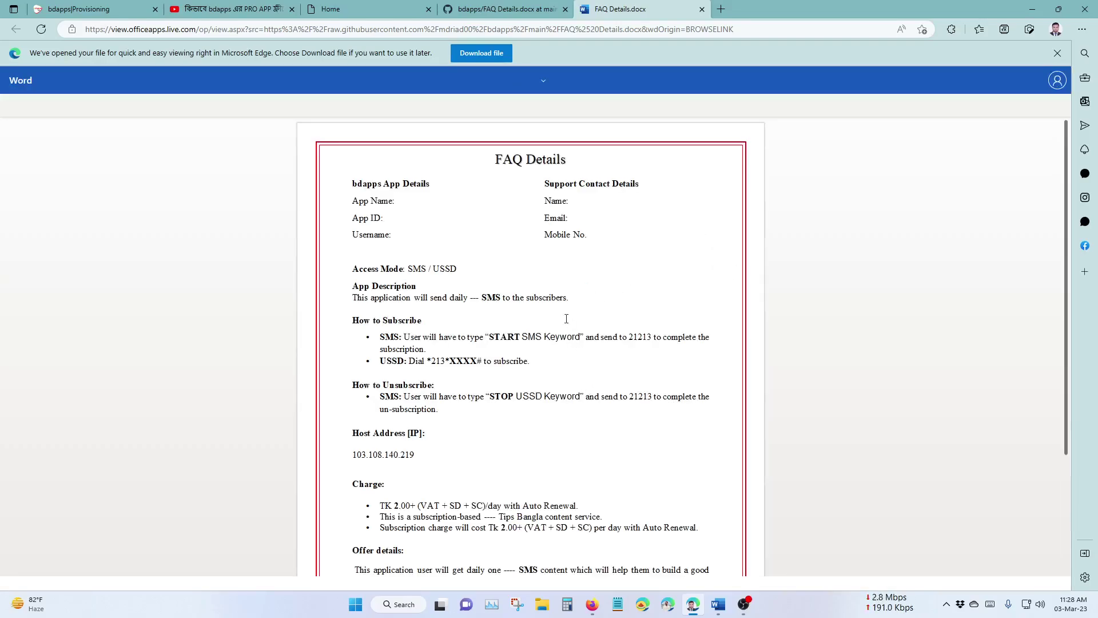
{"action": "left_click", "coordinate": [487, 51]}
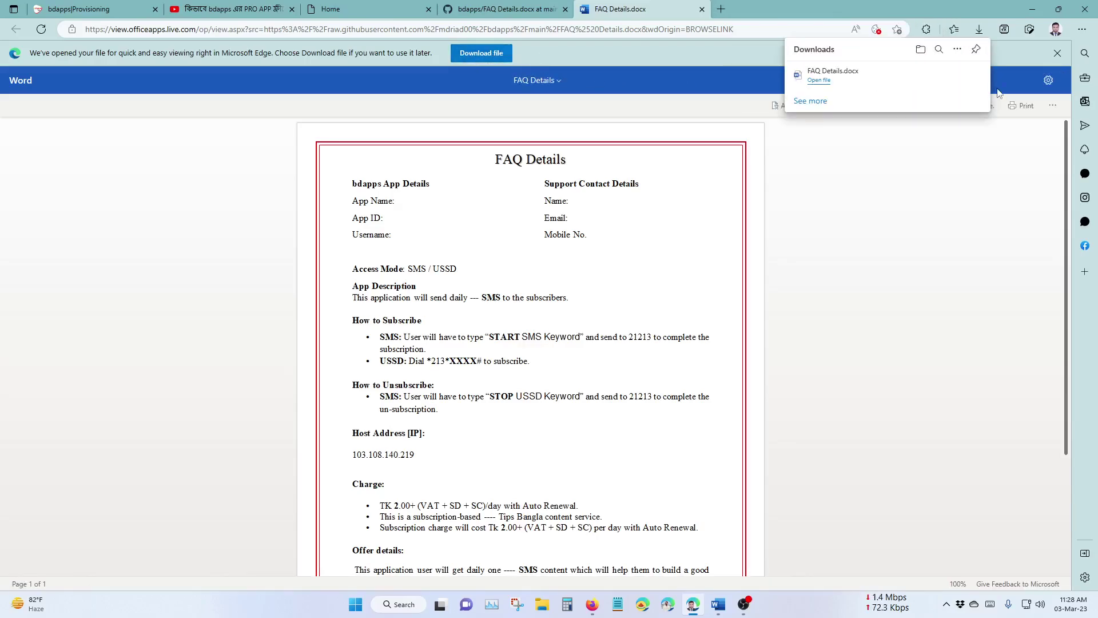
{"action": "mouse_move", "coordinate": [854, 85]}
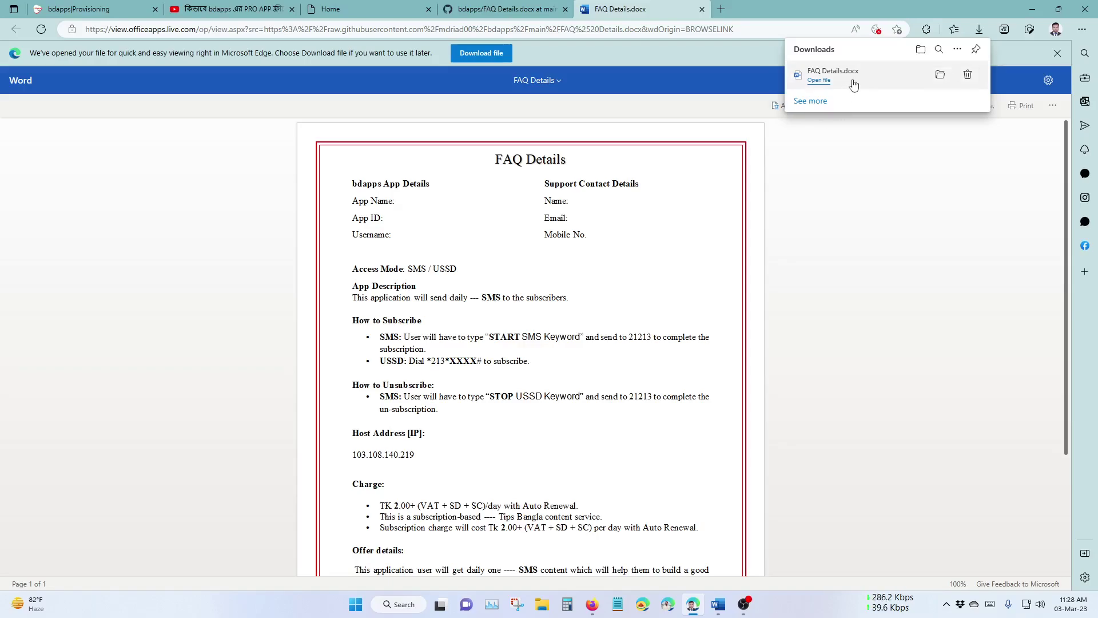
Open the downloaded FAQ Details.docx in Word and enable editing for the document
{"action": "left_click", "coordinate": [847, 78]}
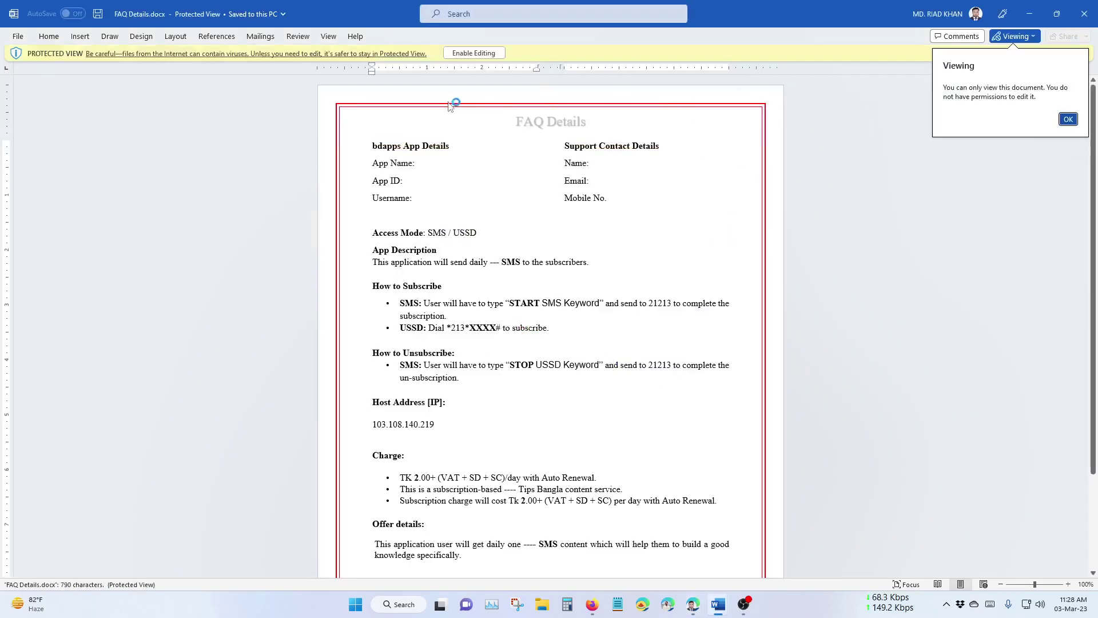
{"action": "left_click", "coordinate": [473, 53]}
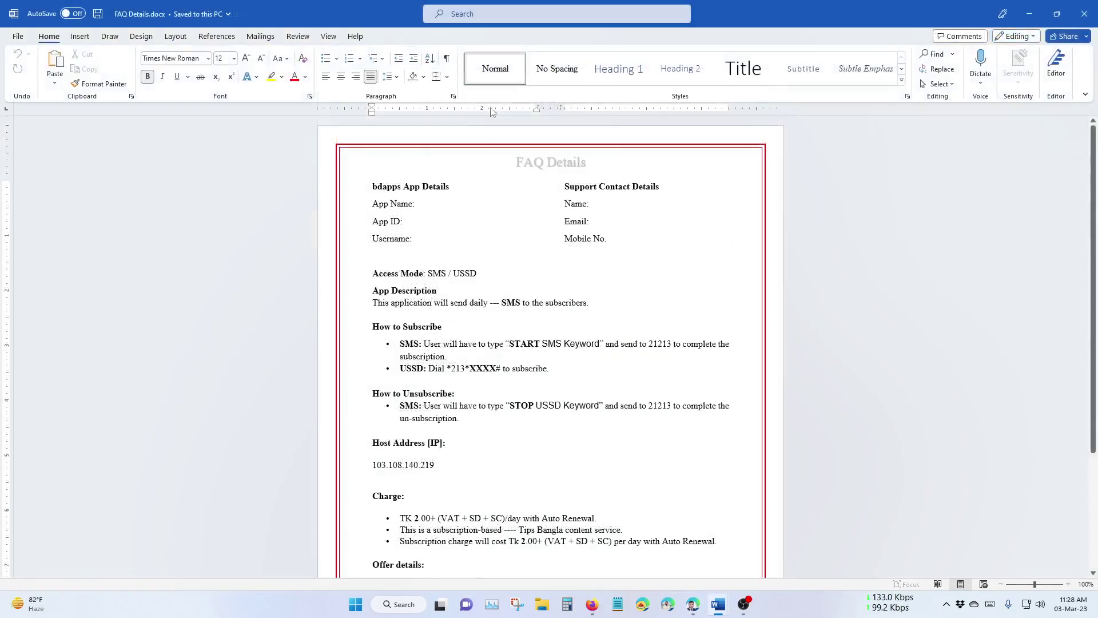
{"action": "left_click", "coordinate": [511, 270]}
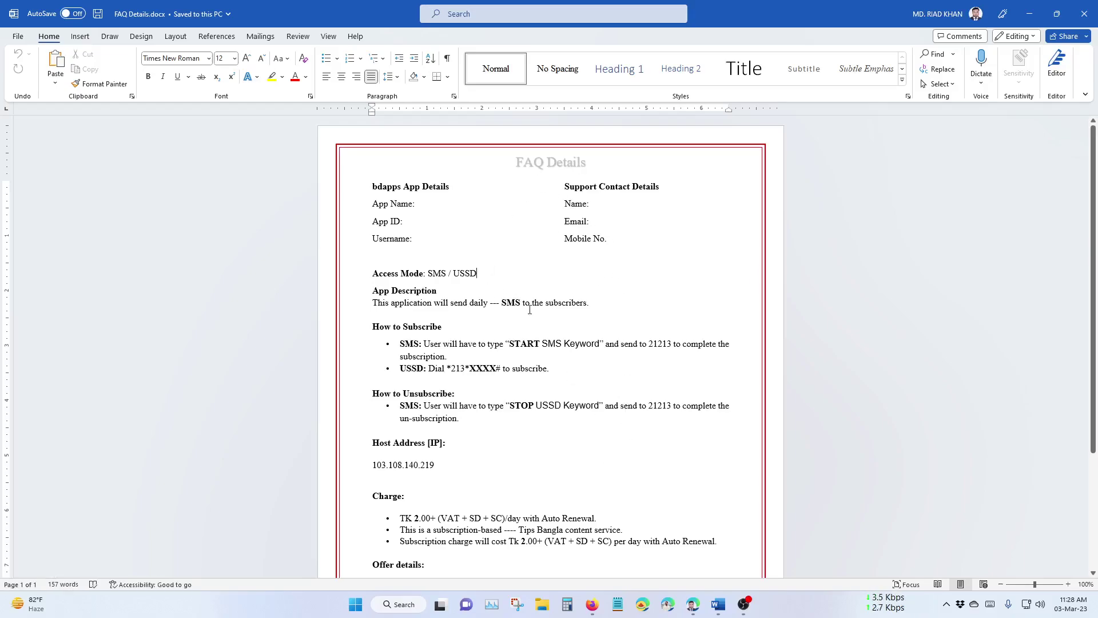
Look through the FAQ template, examining the Support Contact Details and bdapps App Details sections
{"action": "scroll", "coordinate": [530, 310], "scroll_direction": "down", "scroll_amount": 5}
{"action": "scroll", "coordinate": [685, 512], "scroll_direction": "up", "scroll_amount": 5}
{"action": "left_click_drag", "start_coordinate": [598, 233], "coordinate": [569, 184]}
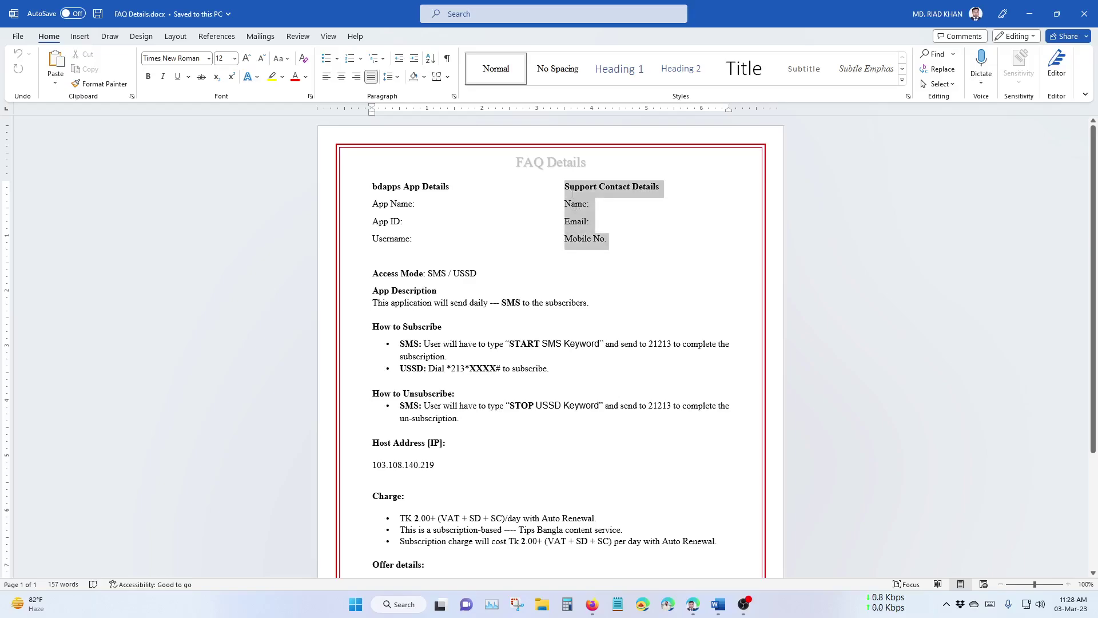
{"action": "left_click_drag", "start_coordinate": [426, 239], "coordinate": [373, 186]}
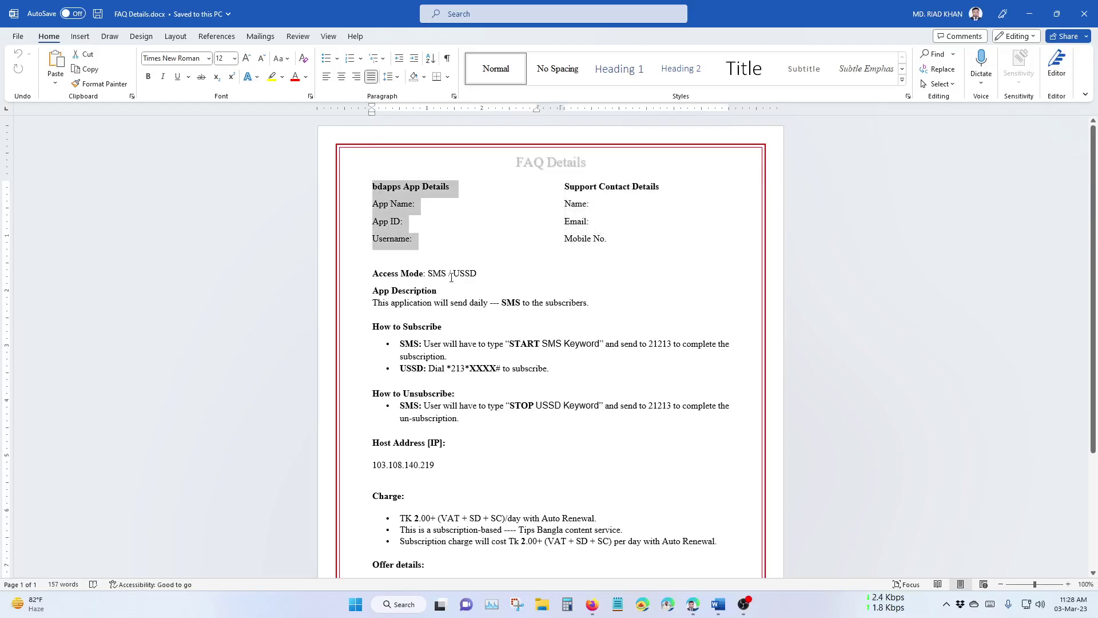
{"action": "left_click", "coordinate": [678, 469]}
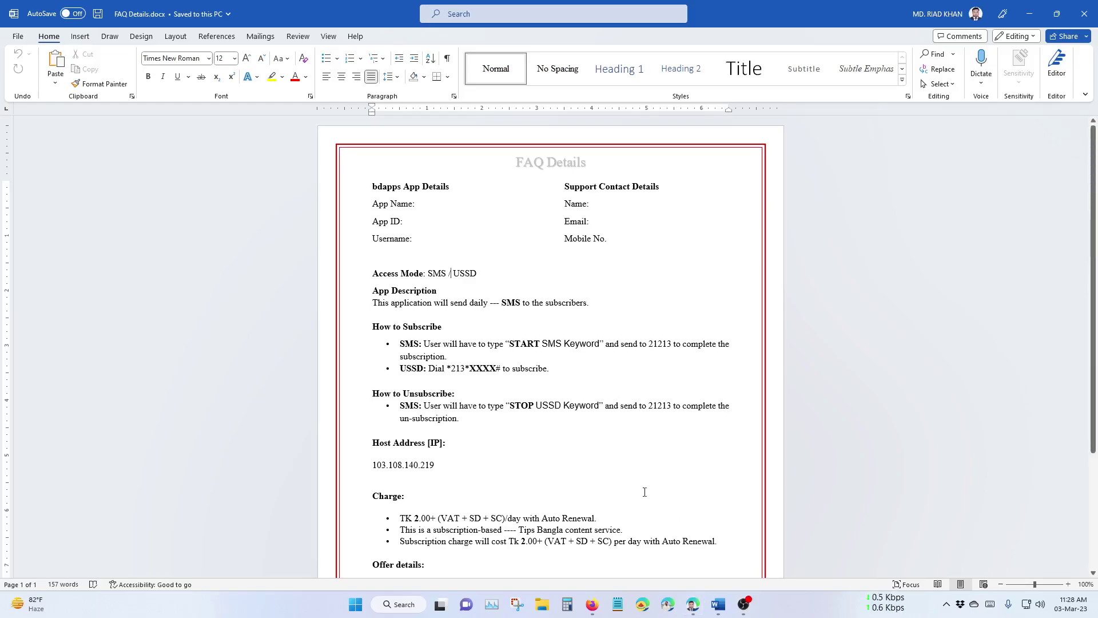
Switch to Edge, copy the app name 23LVS from the app's details on the bdapps Provisioning page, and return to the FAQ document in Word
{"action": "left_click", "coordinate": [693, 604]}
{"action": "left_click", "coordinate": [110, 4]}
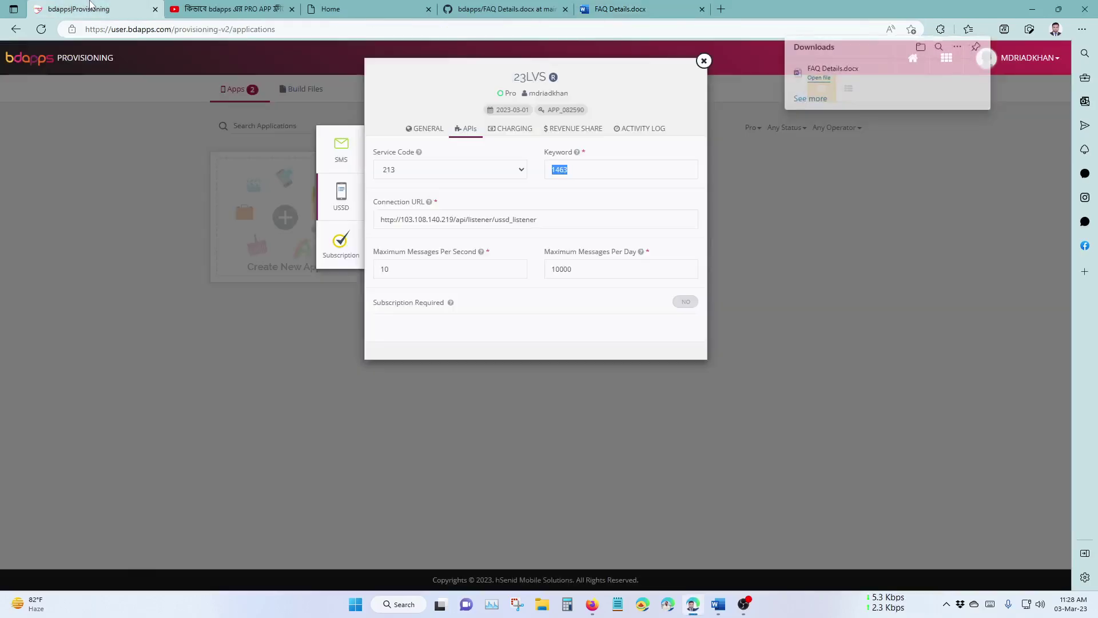
{"action": "double_click", "coordinate": [529, 76]}
{"action": "right_click", "coordinate": [533, 79]}
{"action": "left_click", "coordinate": [561, 89]}
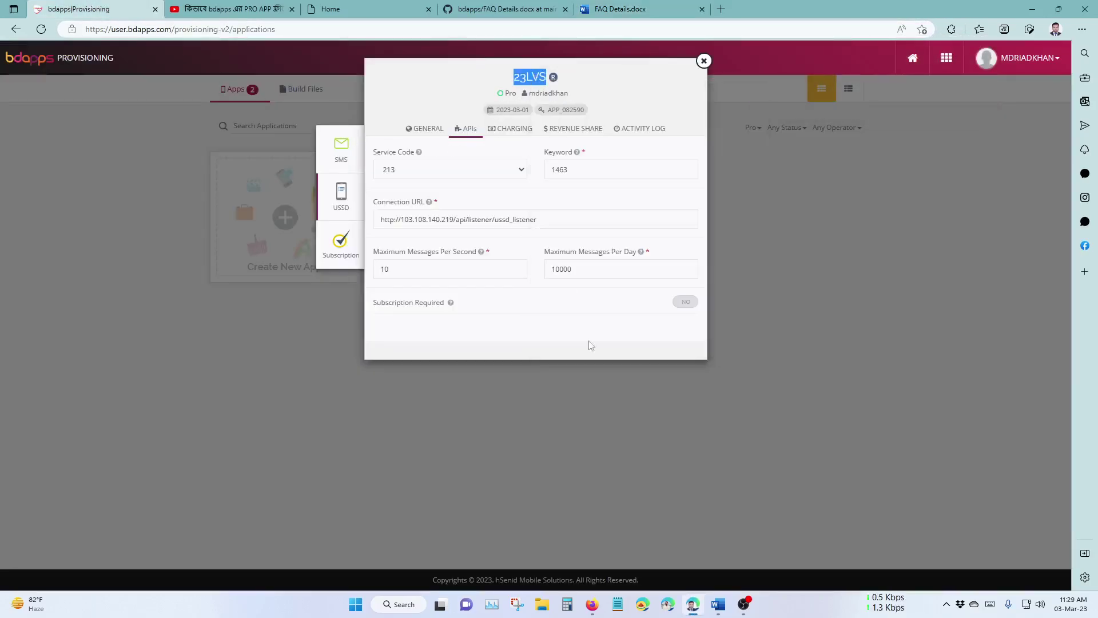
{"action": "mouse_move", "coordinate": [719, 604]}
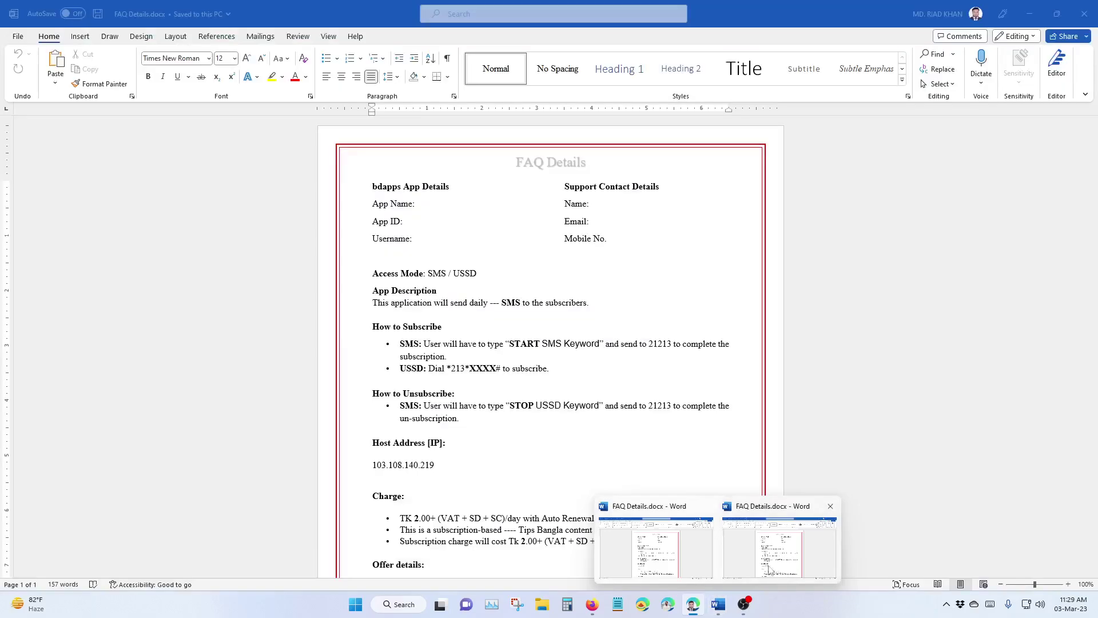